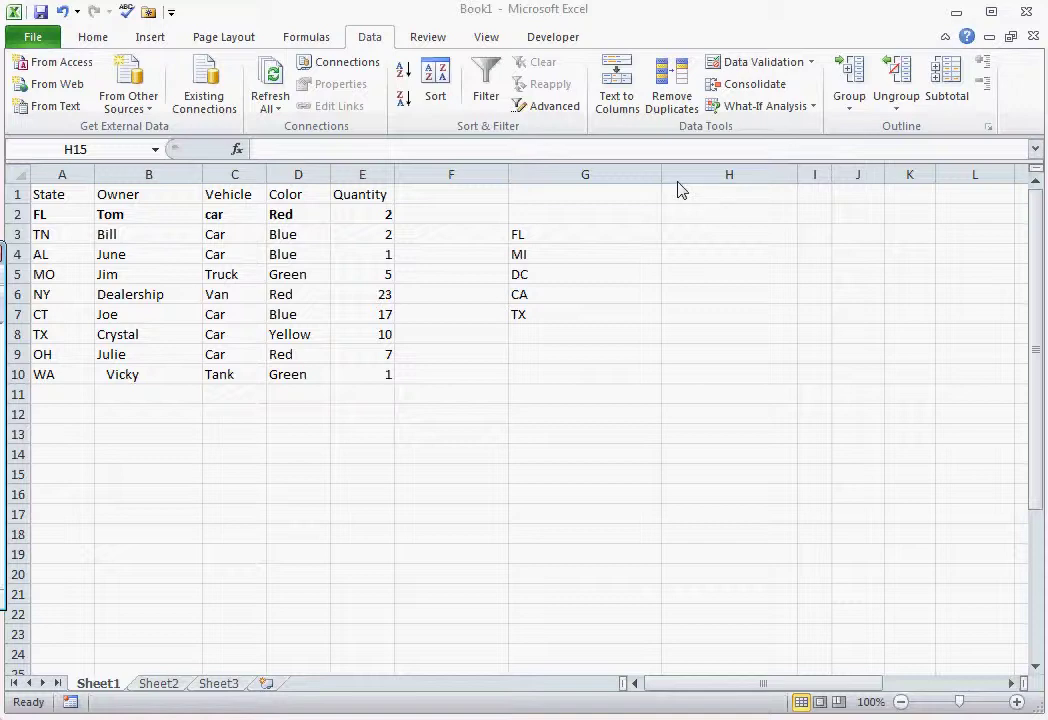
Narrow column G to fit the state codes FL, MI, DC, CA and TX
{"action": "left_click_drag", "start_coordinate": [662, 177], "coordinate": [541, 177]}
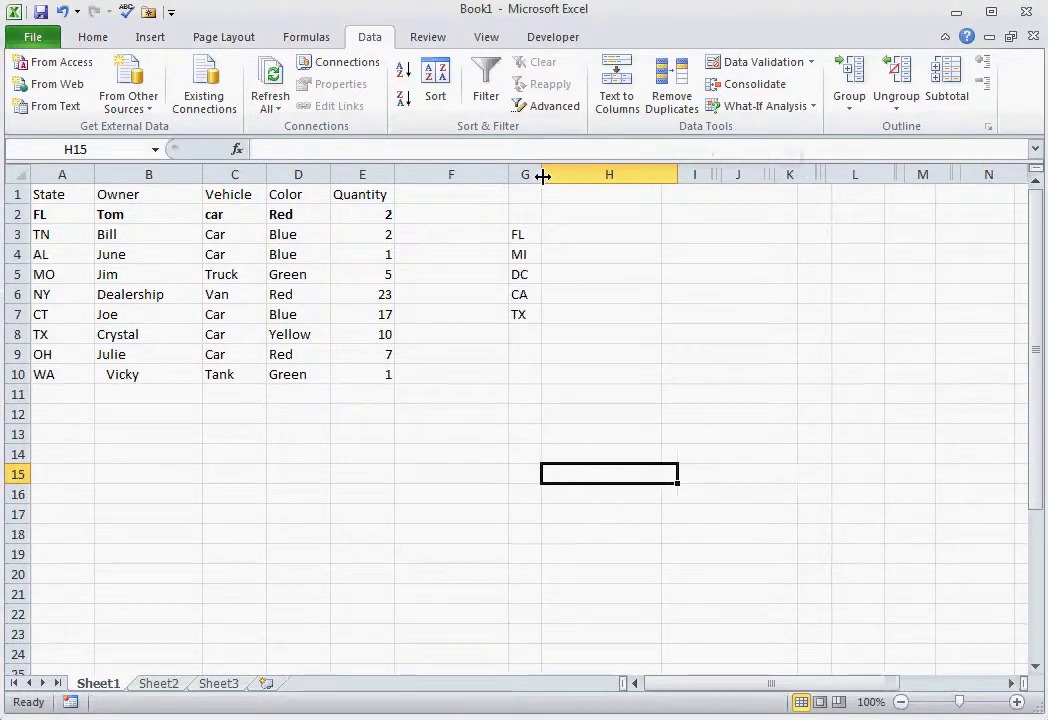
{"action": "left_click", "coordinate": [588, 322]}
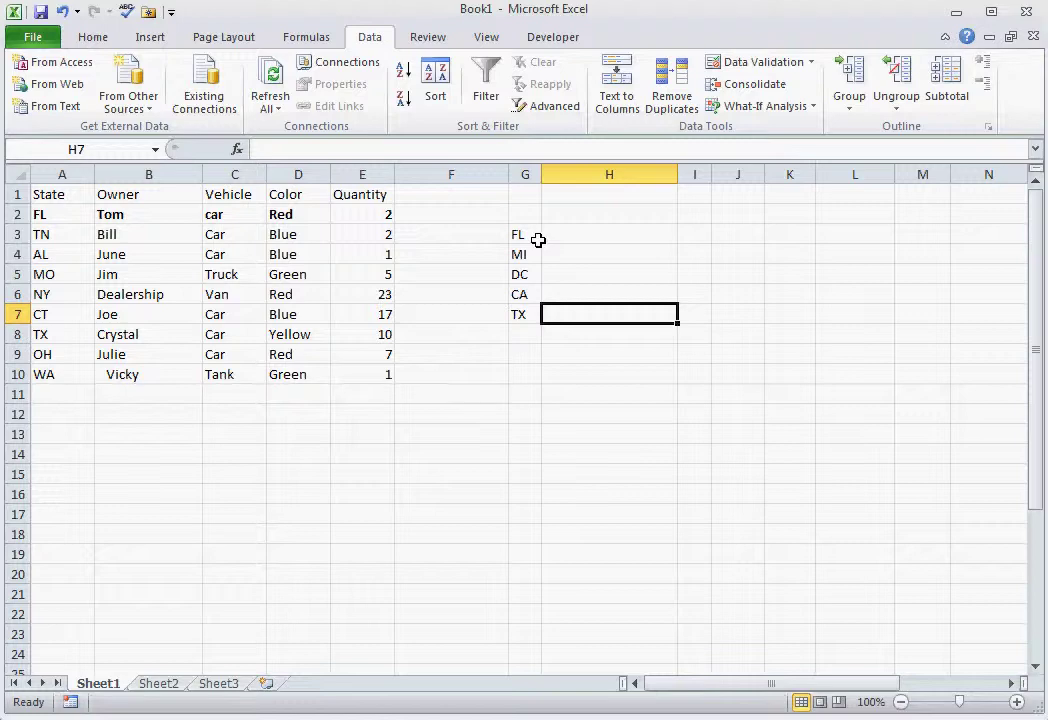
Enter =VLOOKUP(G3,A:E,2,FALSE) in H3 so it returns the owner Tom for FL
{"action": "left_click", "coordinate": [573, 235]}
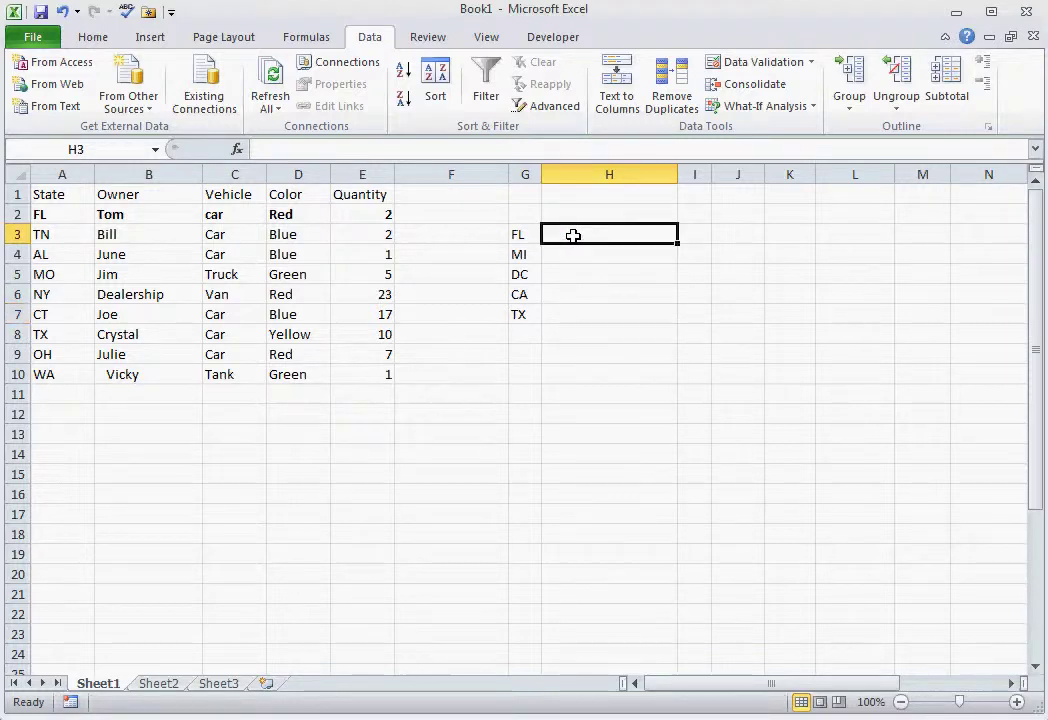
{"action": "type", "text": "=vloo"}
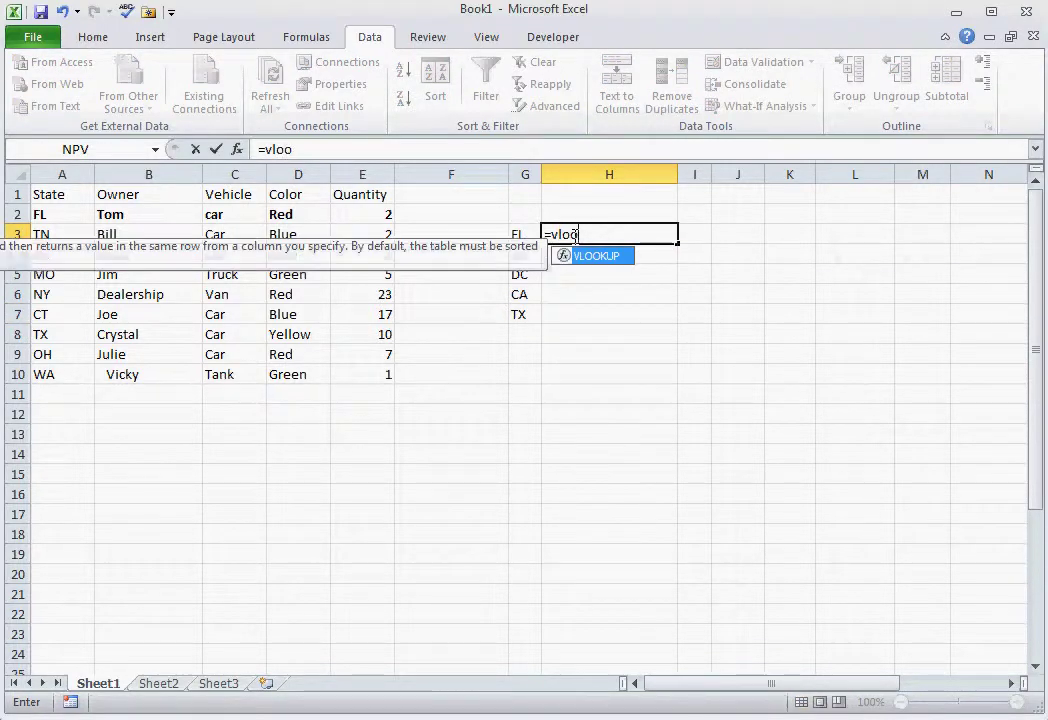
{"action": "key", "text": "Tab"}
{"action": "key", "text": "Left"}
{"action": "type", "text": ","}
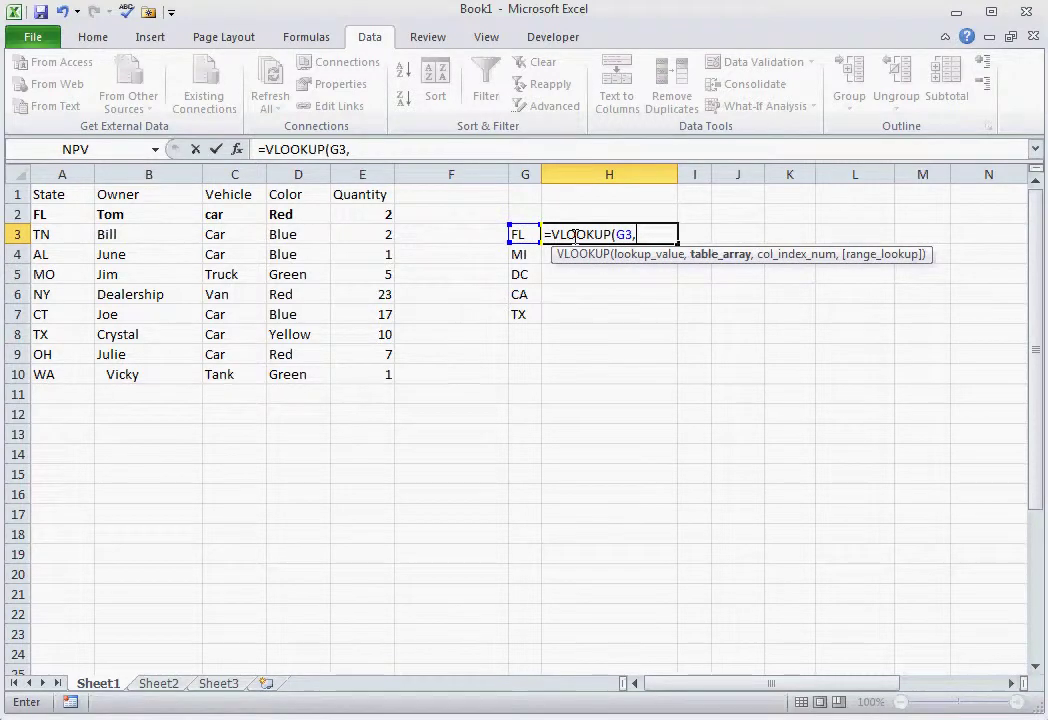
{"action": "left_click_drag", "start_coordinate": [62, 174], "coordinate": [363, 160]}
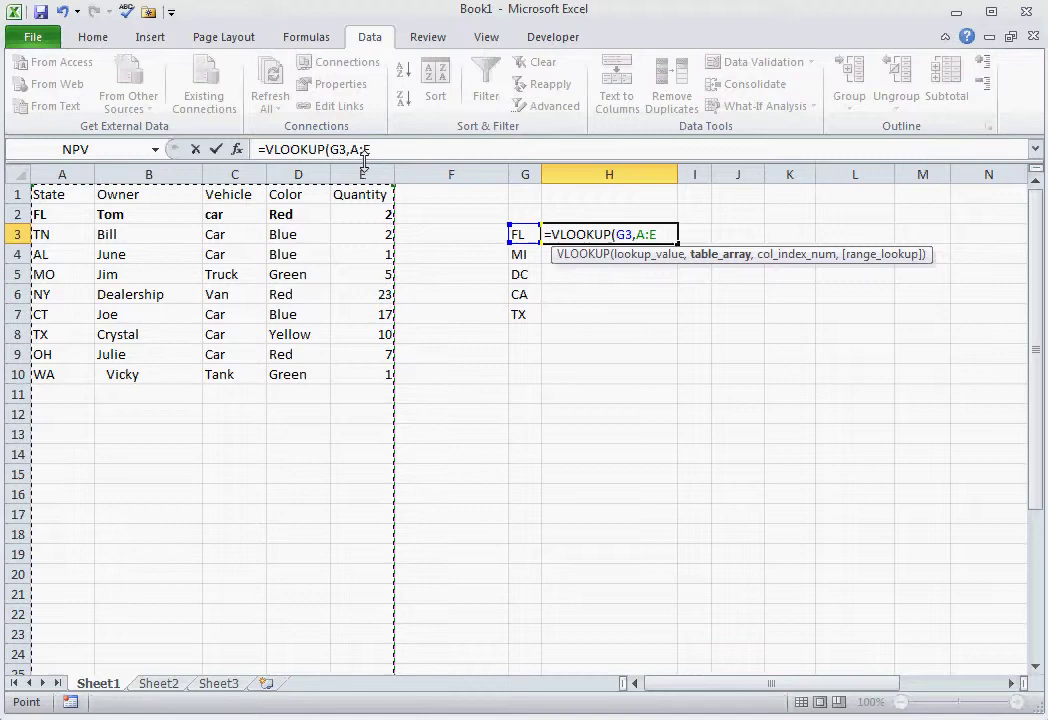
{"action": "type", "text": ",2,"}
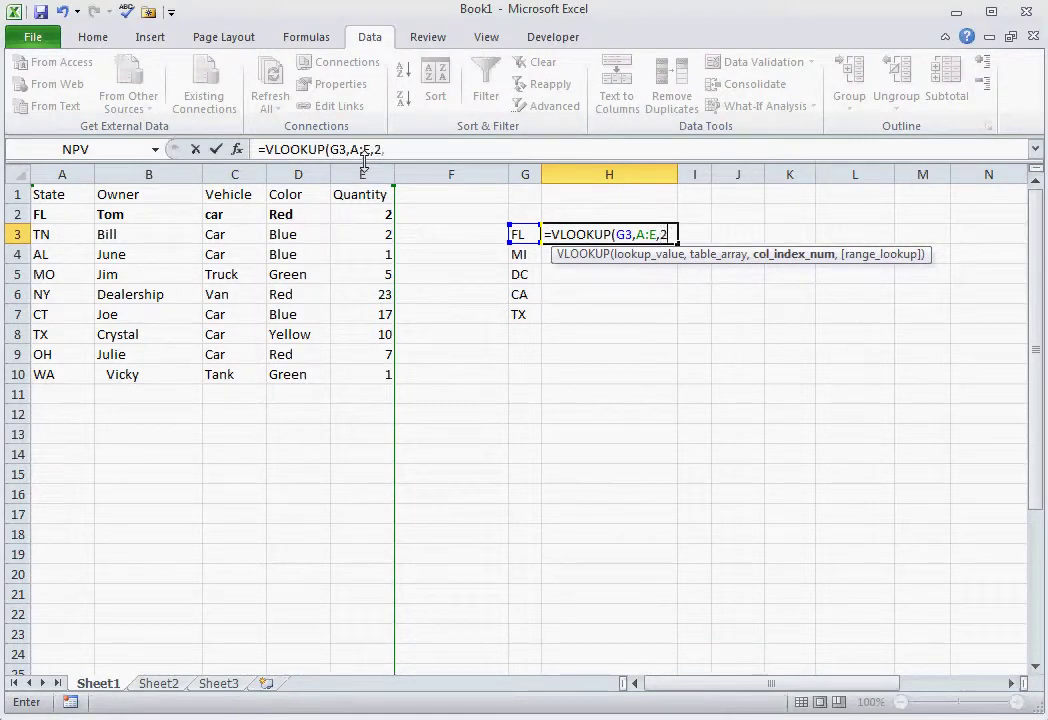
{"action": "type", "text": "false)"}
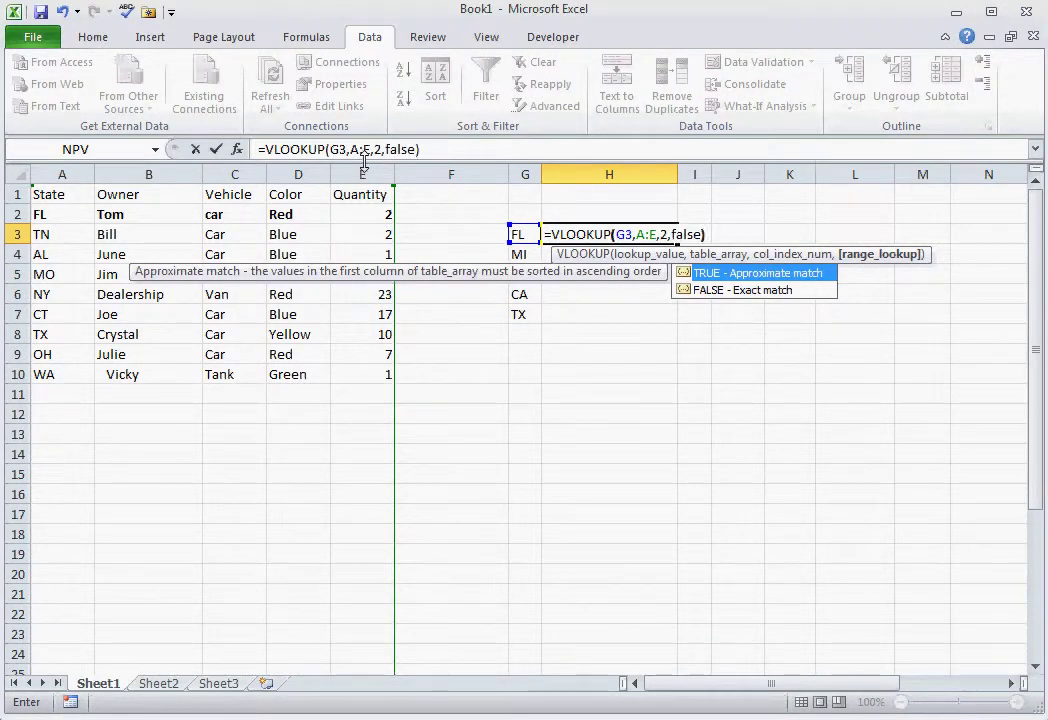
{"action": "key", "text": "Return"}
{"action": "left_click", "coordinate": [594, 237]}
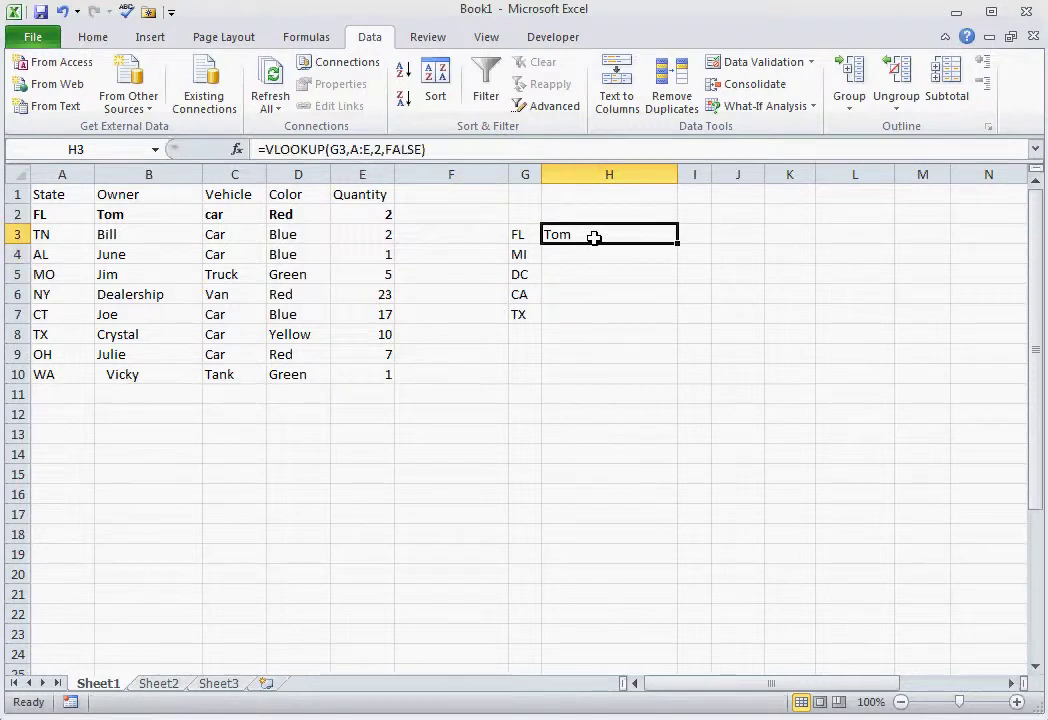
Fill the owner lookup from H3 down to H7, giving Tom, Crystal and three #N/A
{"action": "left_click_drag", "start_coordinate": [677, 243], "coordinate": [671, 332]}
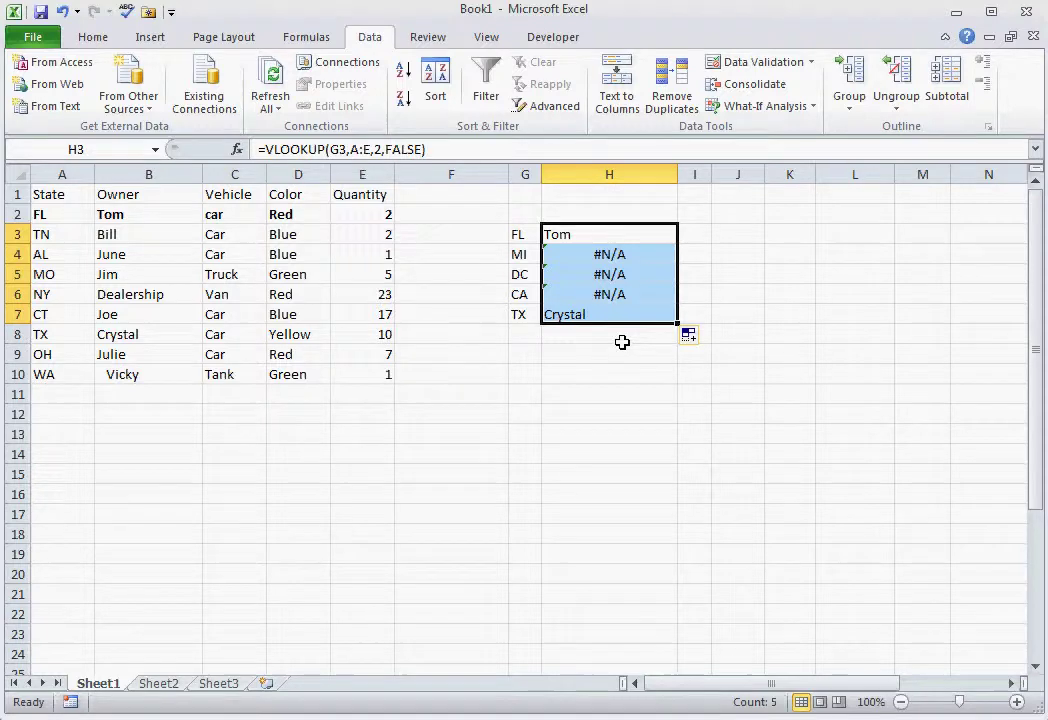
{"action": "left_click", "coordinate": [627, 241]}
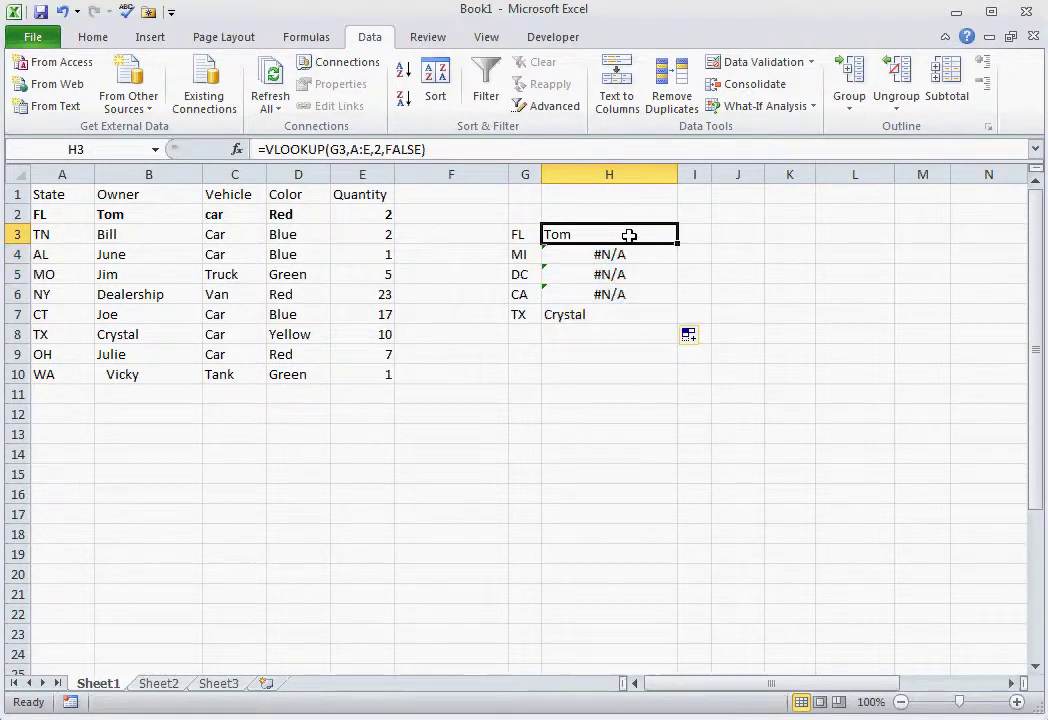
Change H3 to =IFERROR(VLOOKUP(G3,A:E,2,FALSE),0) and fill it down to H7
{"action": "left_click", "coordinate": [268, 152]}
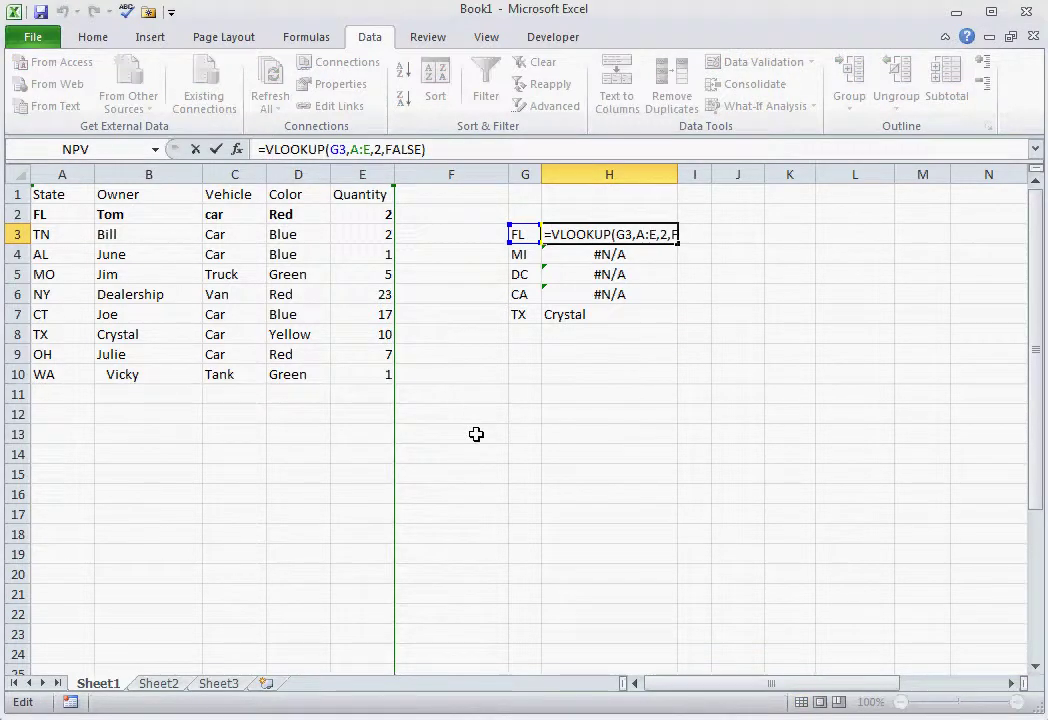
{"action": "type", "text": "IFERROR("}
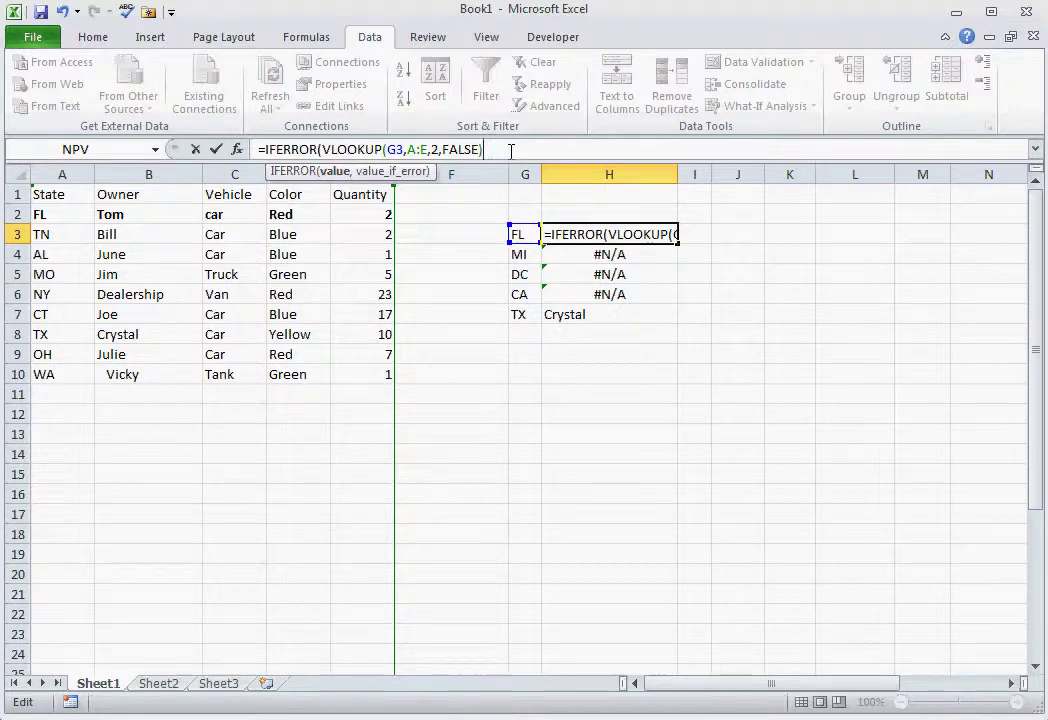
{"action": "type", "text": ",0"}
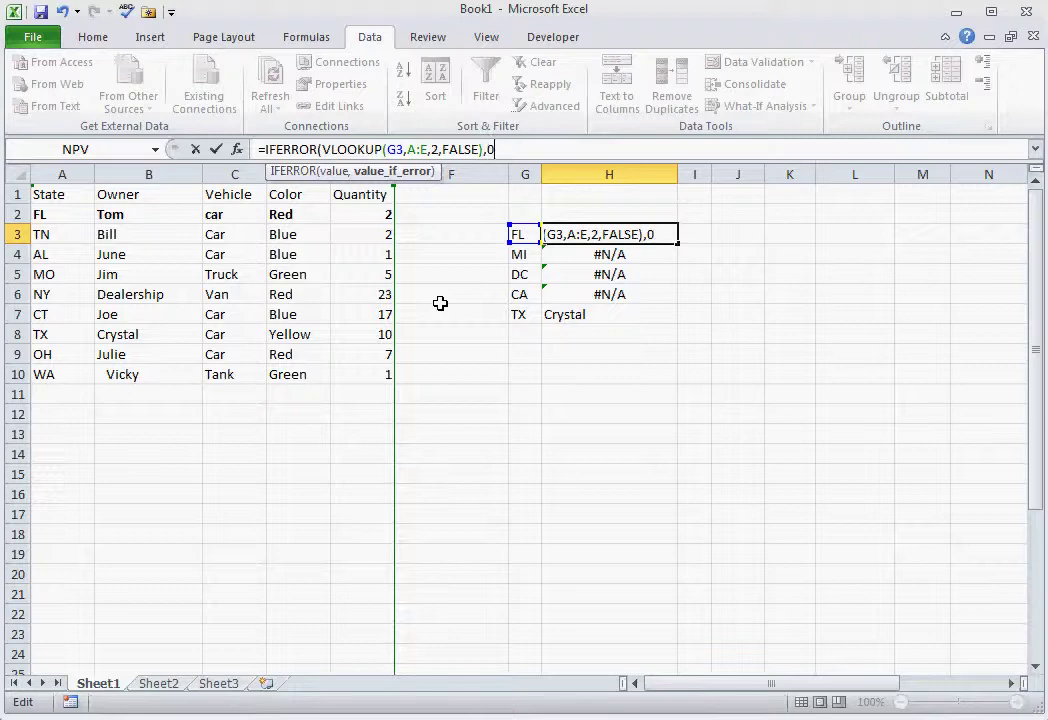
{"action": "type", "text": ")"}
{"action": "key", "text": "Return"}
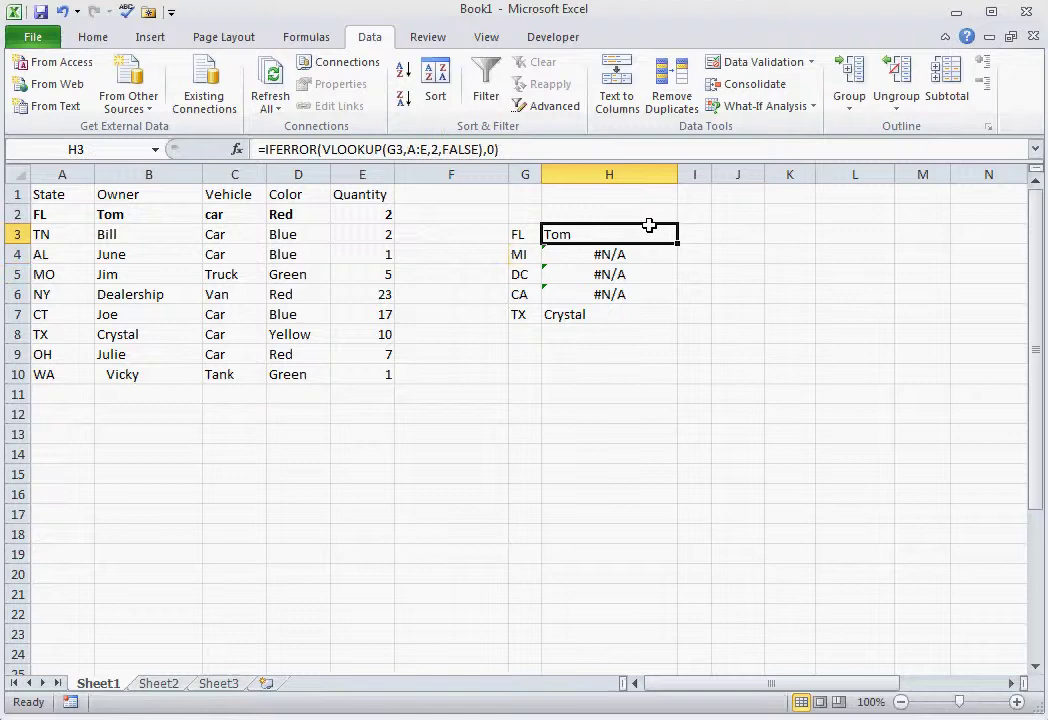
{"action": "left_click_drag", "start_coordinate": [677, 243], "coordinate": [681, 323]}
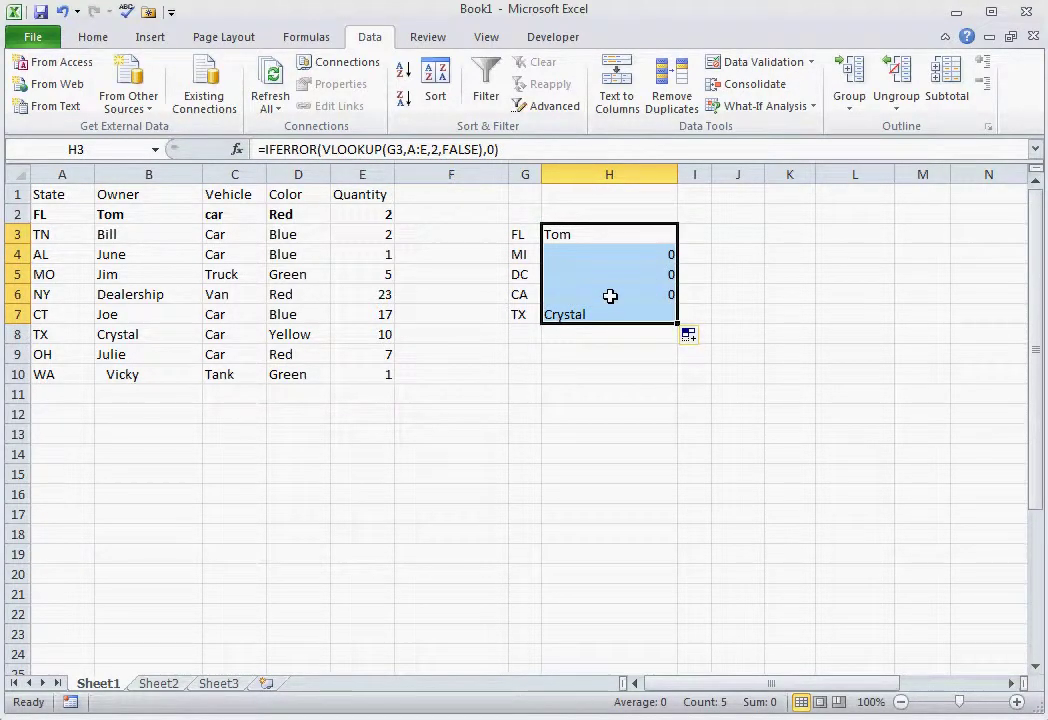
{"action": "left_click", "coordinate": [606, 234]}
Replace the 0 fallback with unquoted Test and fill H3:H7, producing #NAME? errors
{"action": "left_click", "coordinate": [493, 150]}
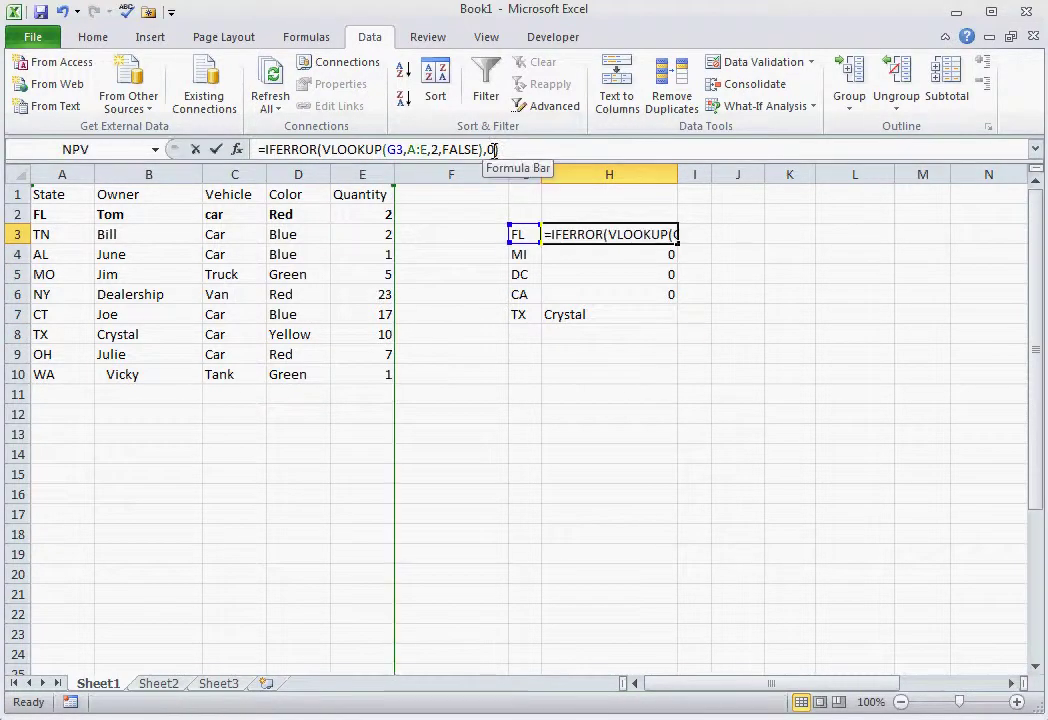
{"action": "key", "text": "BackSpace"}
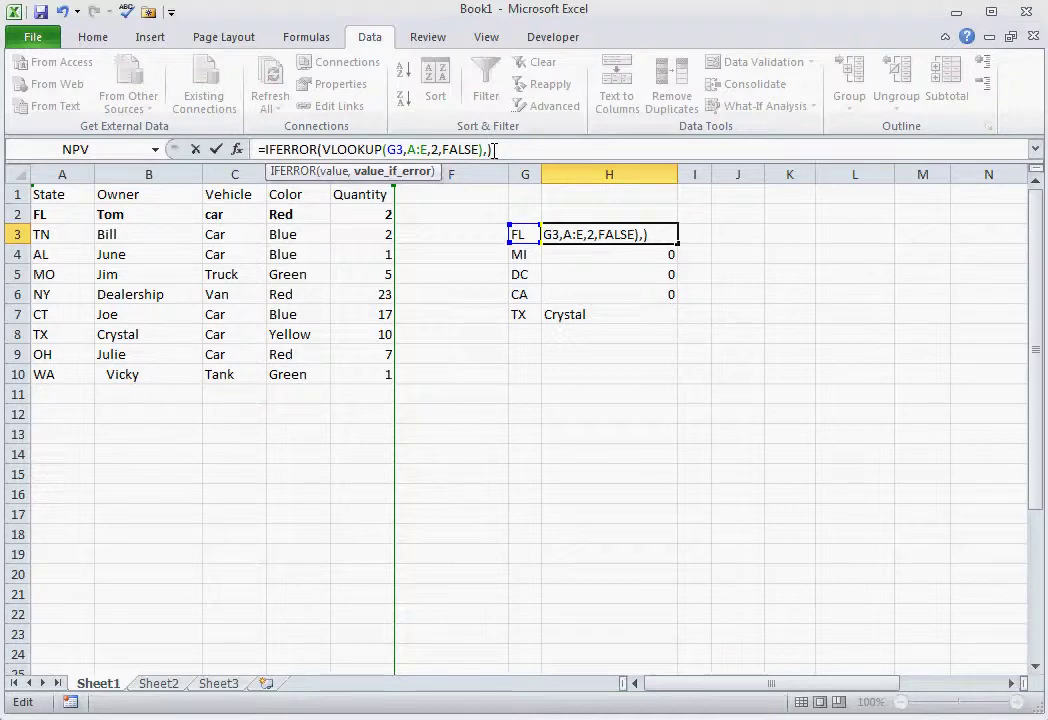
{"action": "type", "text": "Test"}
{"action": "key", "text": "Return"}
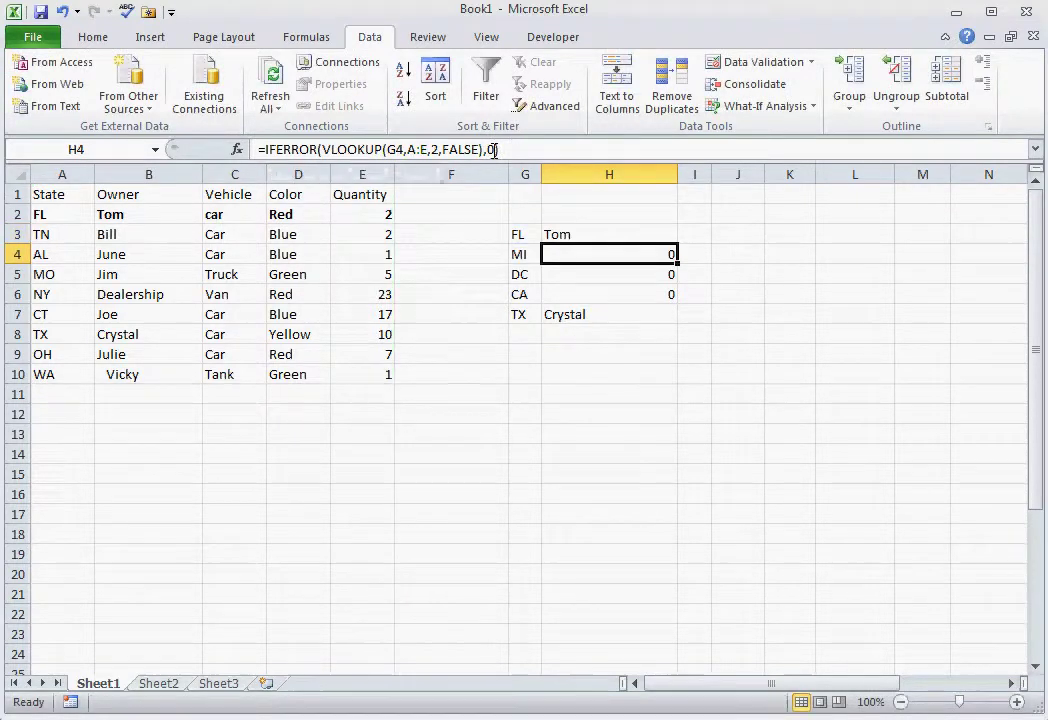
{"action": "left_click", "coordinate": [604, 230]}
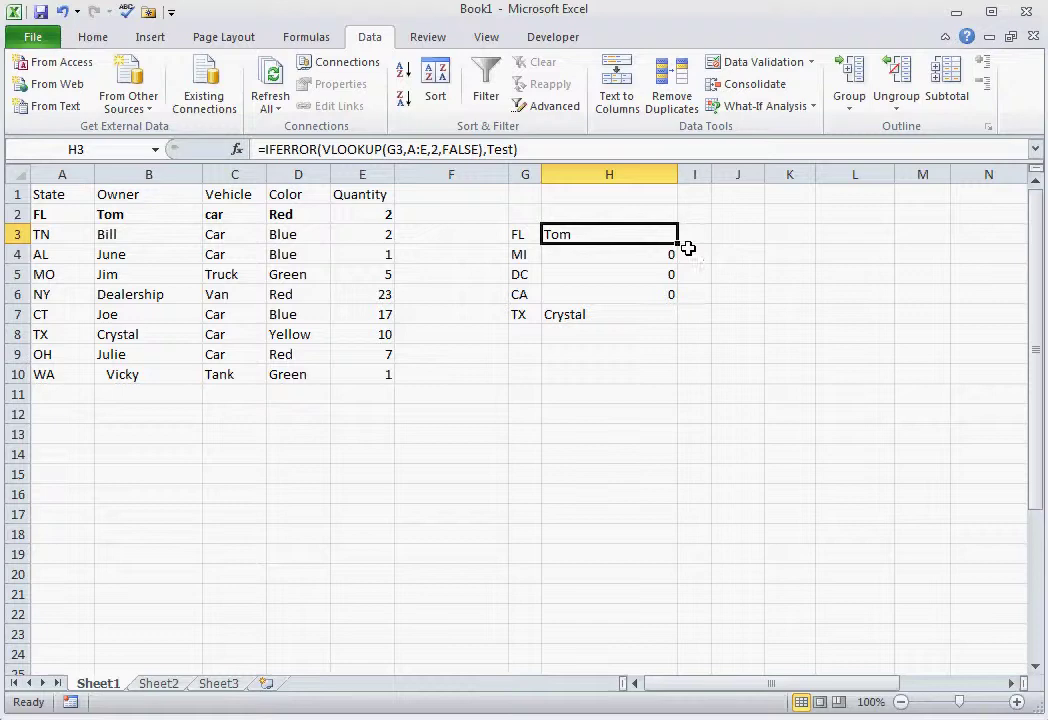
{"action": "left_click_drag", "start_coordinate": [677, 244], "coordinate": [674, 316]}
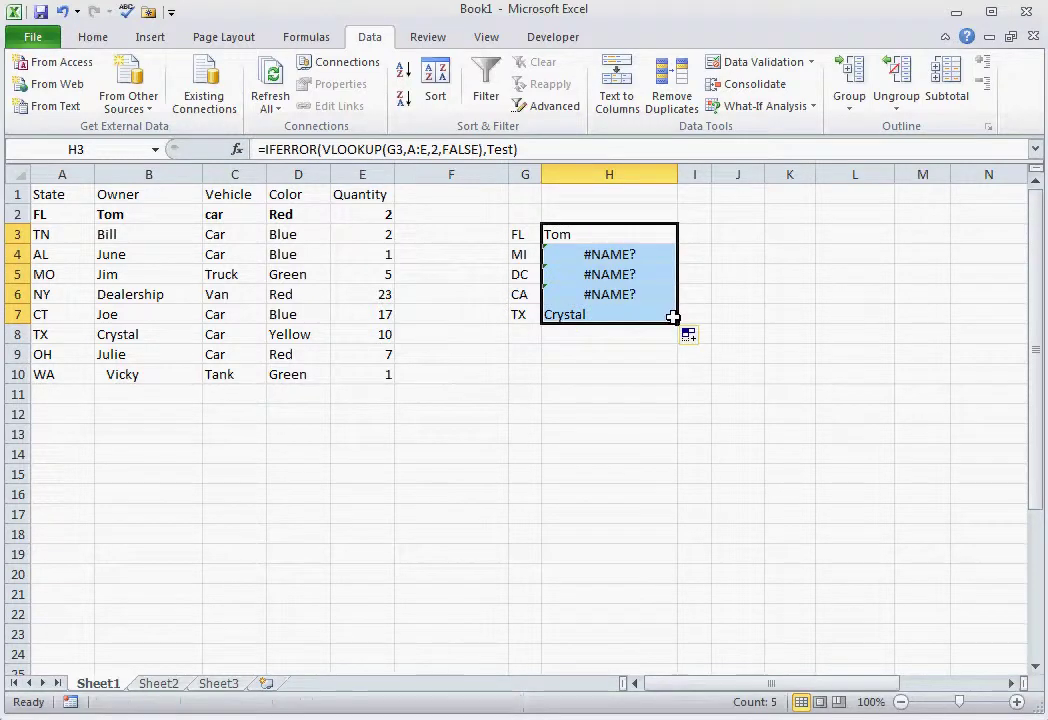
{"action": "left_click", "coordinate": [671, 412]}
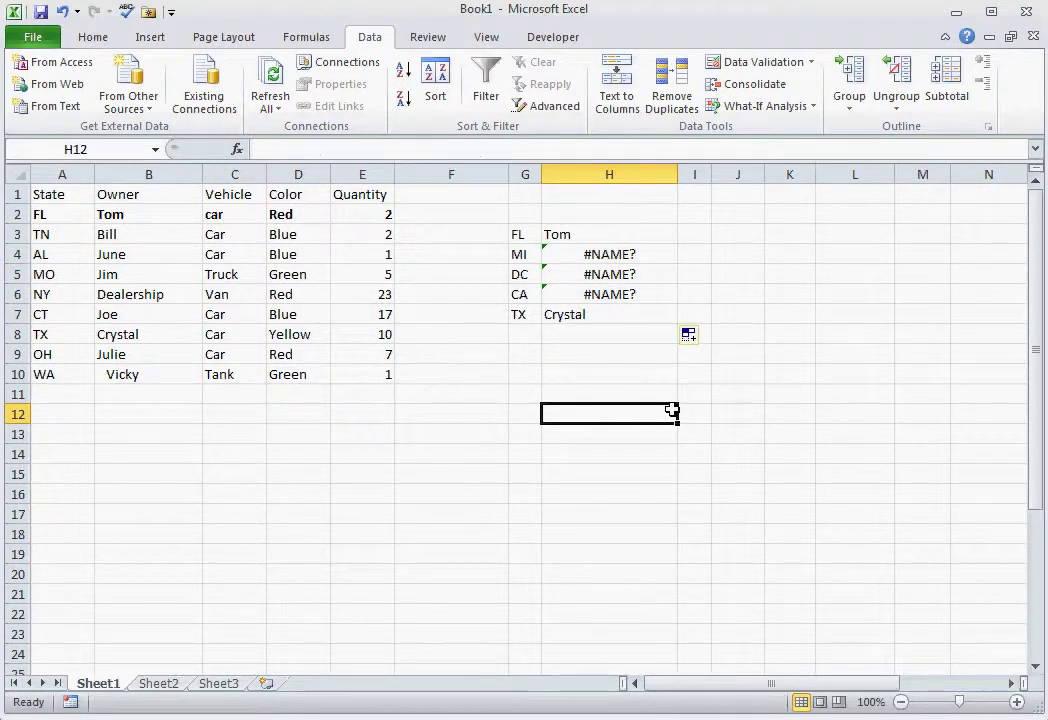
Quote the fallback as "Test" in H3 and fill to H7 so MI, DC, CA show Test
{"action": "left_click", "coordinate": [648, 238]}
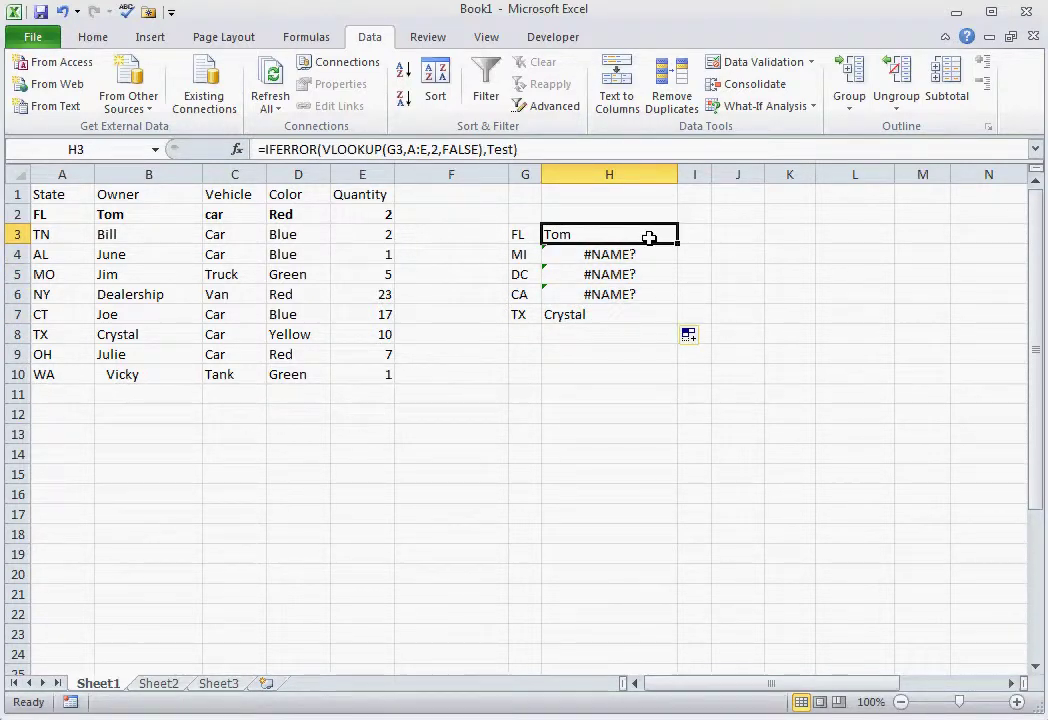
{"action": "left_click", "coordinate": [492, 149]}
{"action": "type", "text": "\"Test"}
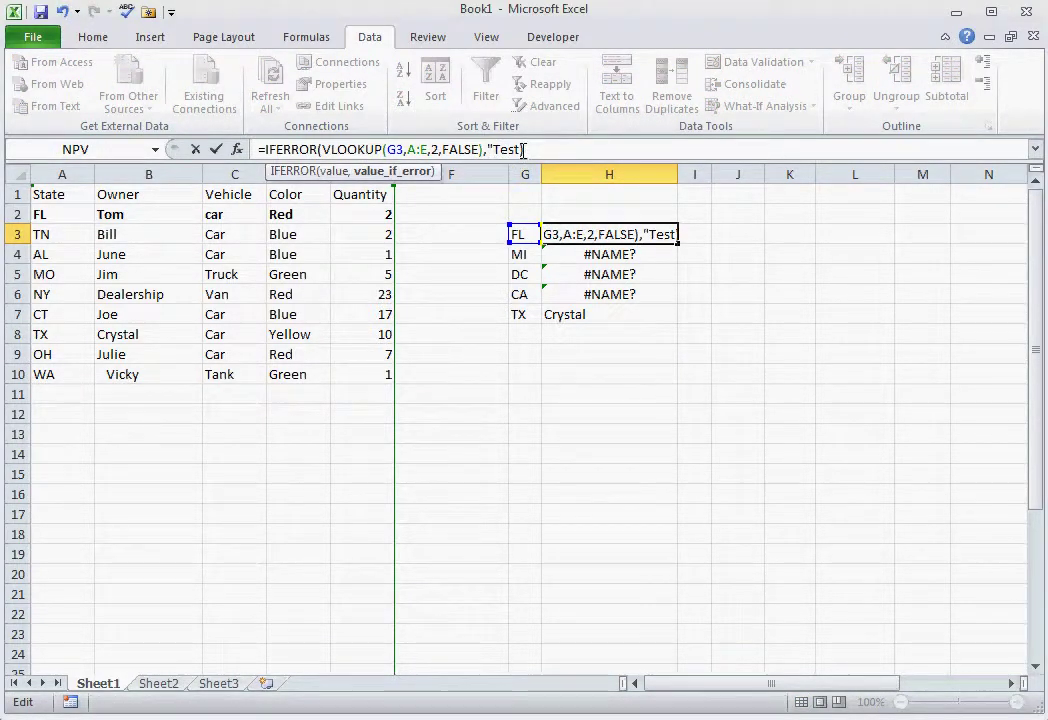
{"action": "type", "text": "\""}
{"action": "key", "text": "Return"}
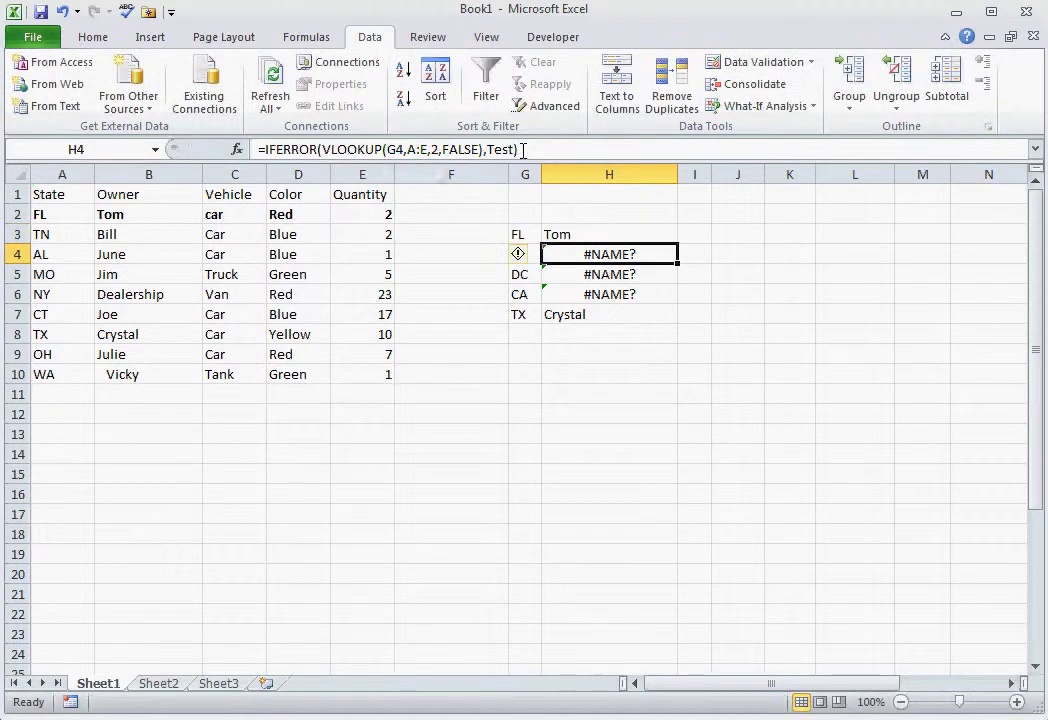
{"action": "left_click", "coordinate": [668, 238]}
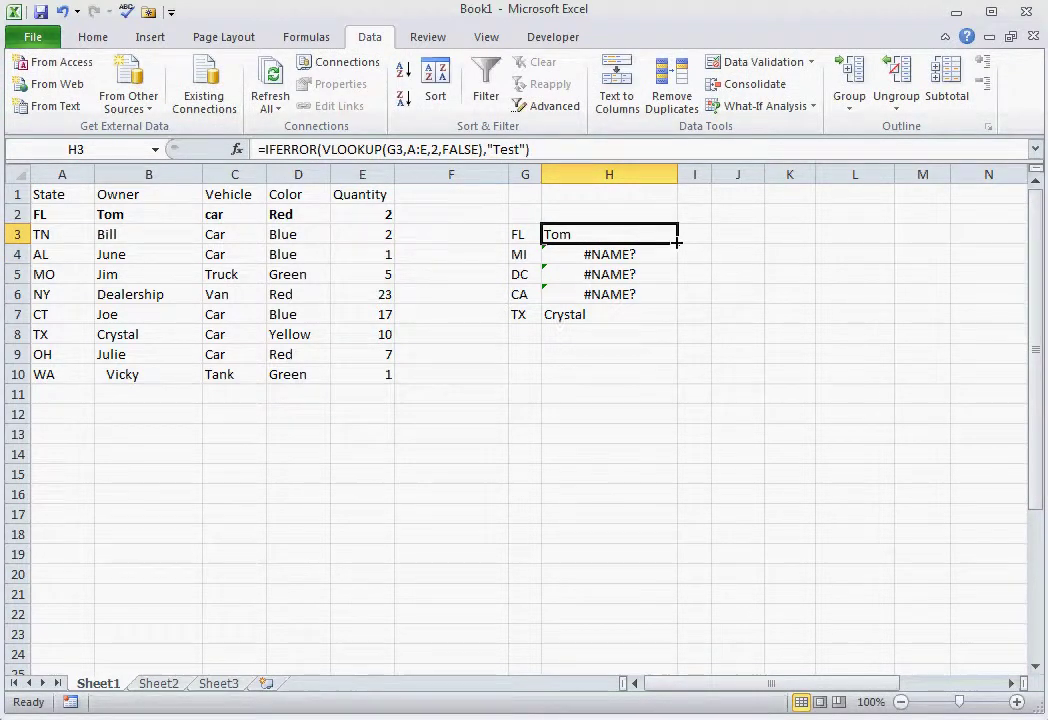
{"action": "left_click_drag", "start_coordinate": [668, 238], "coordinate": [672, 318]}
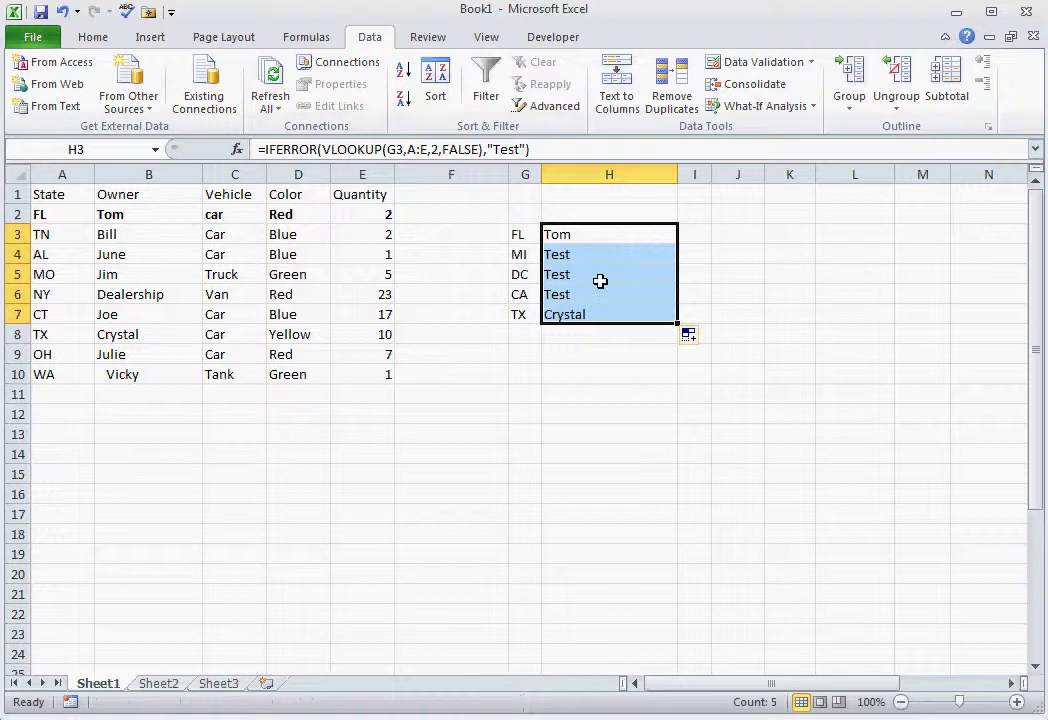
{"action": "left_click", "coordinate": [580, 258]}
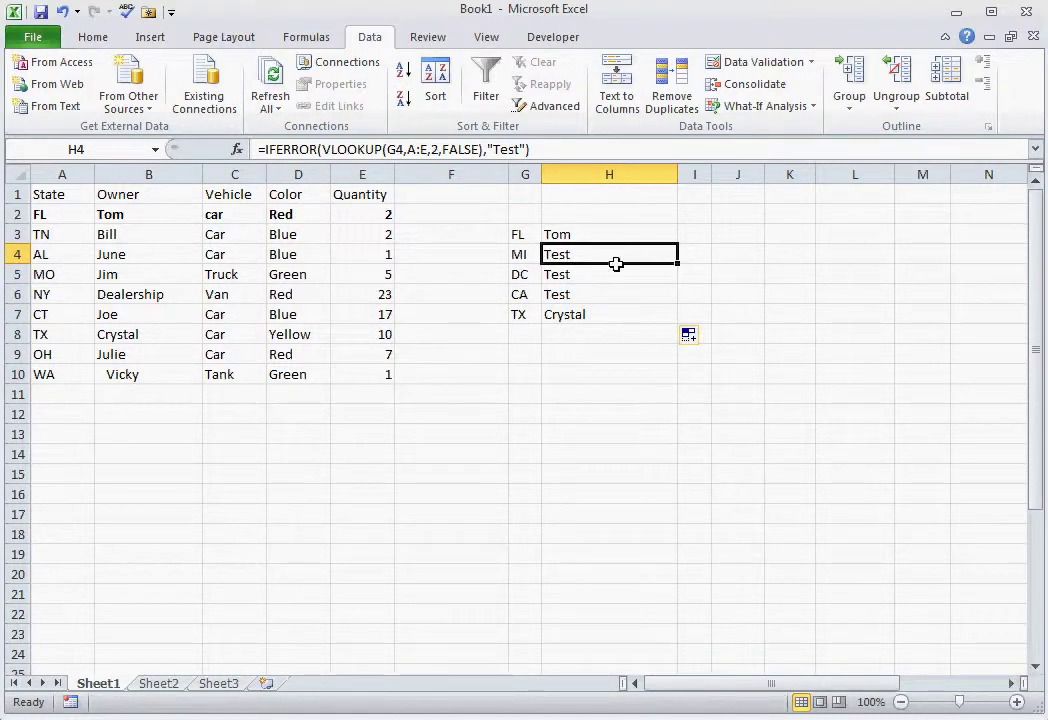
Change H4's fallback to a single space " " and fill it down to H6
{"action": "left_click", "coordinate": [521, 149]}
{"action": "key", "text": "BackSpace"}
{"action": "key", "text": "BackSpace"}
{"action": "key", "text": "BackSpace"}
{"action": "key", "text": "BackSpace"}
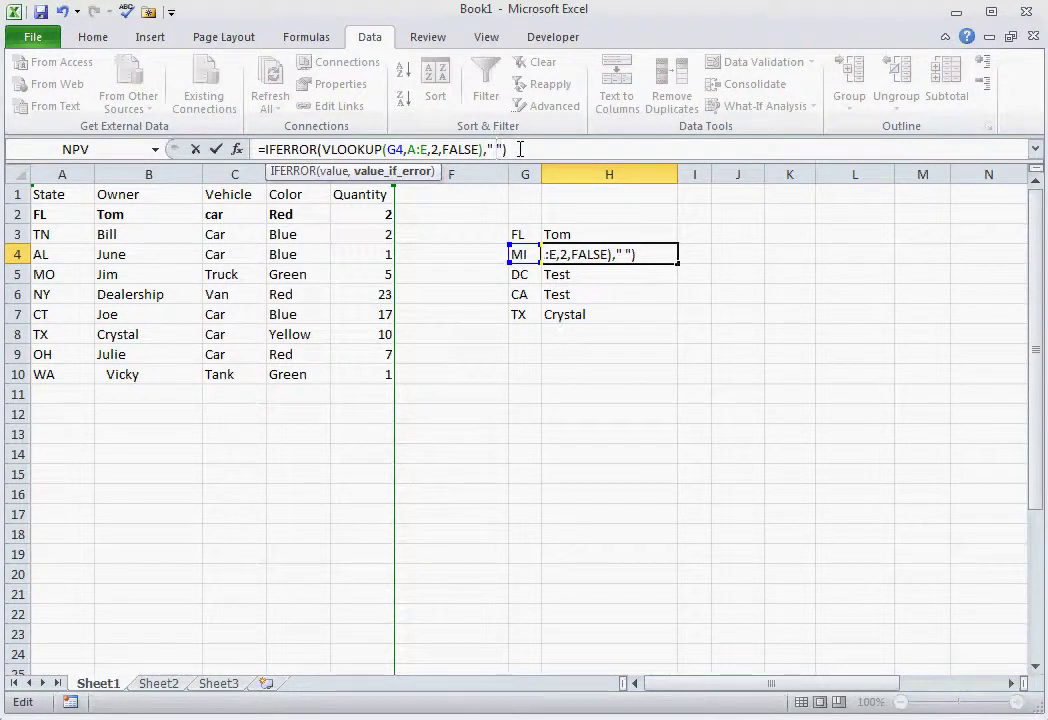
{"action": "key", "text": "Return"}
{"action": "left_click", "coordinate": [642, 259]}
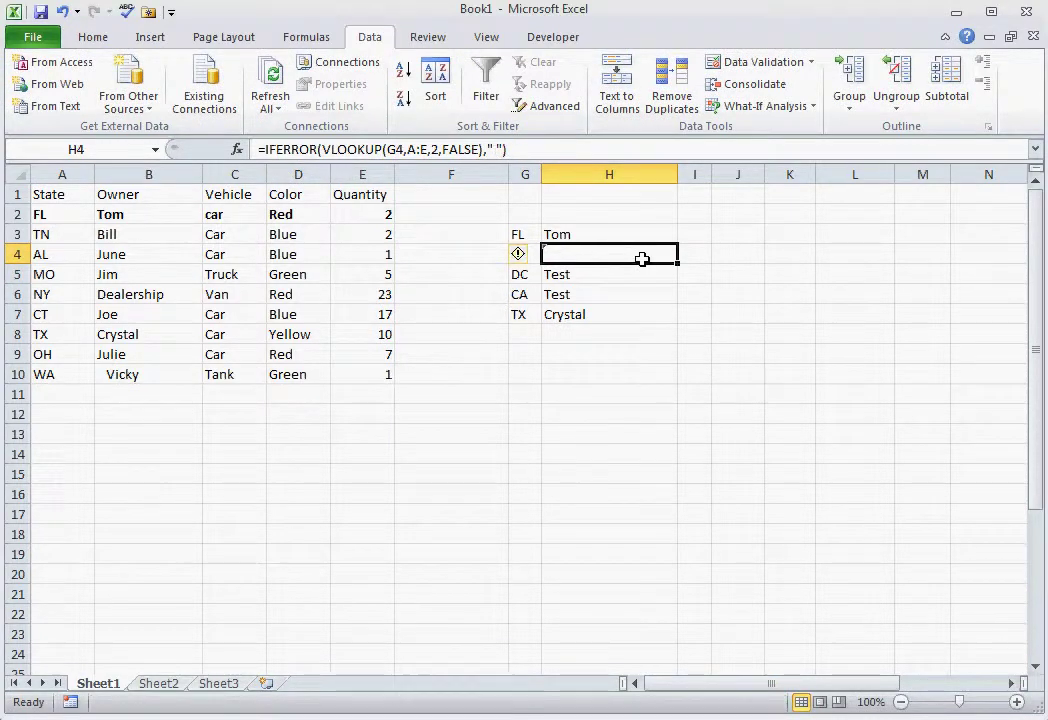
{"action": "left_click_drag", "start_coordinate": [677, 264], "coordinate": [681, 303]}
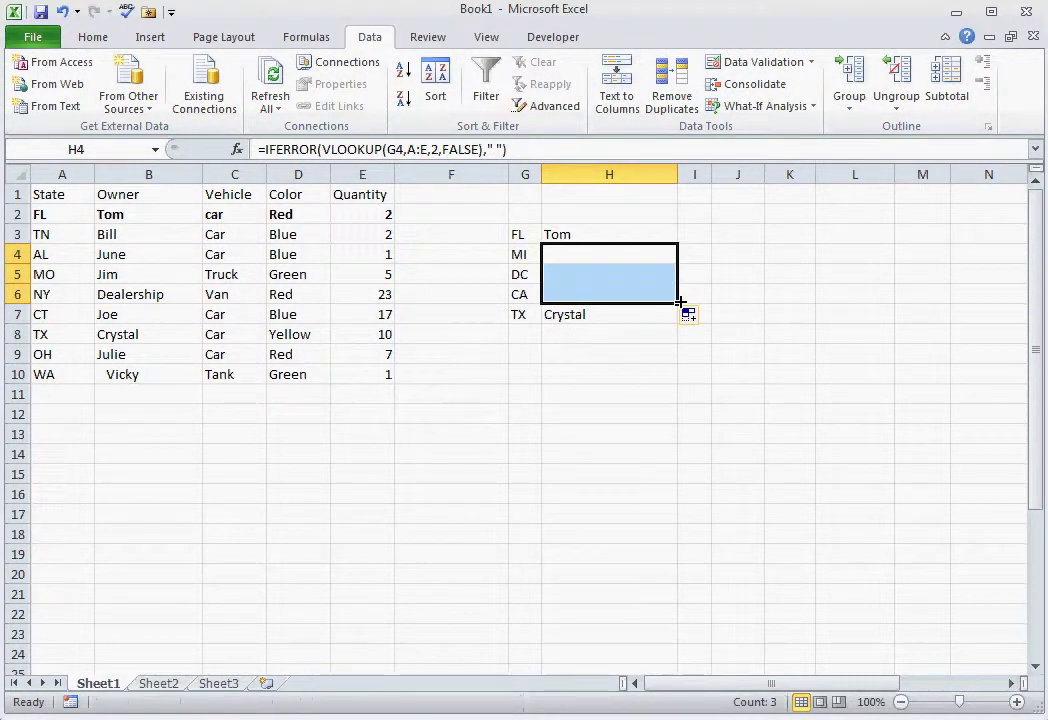
{"action": "left_click", "coordinate": [644, 478]}
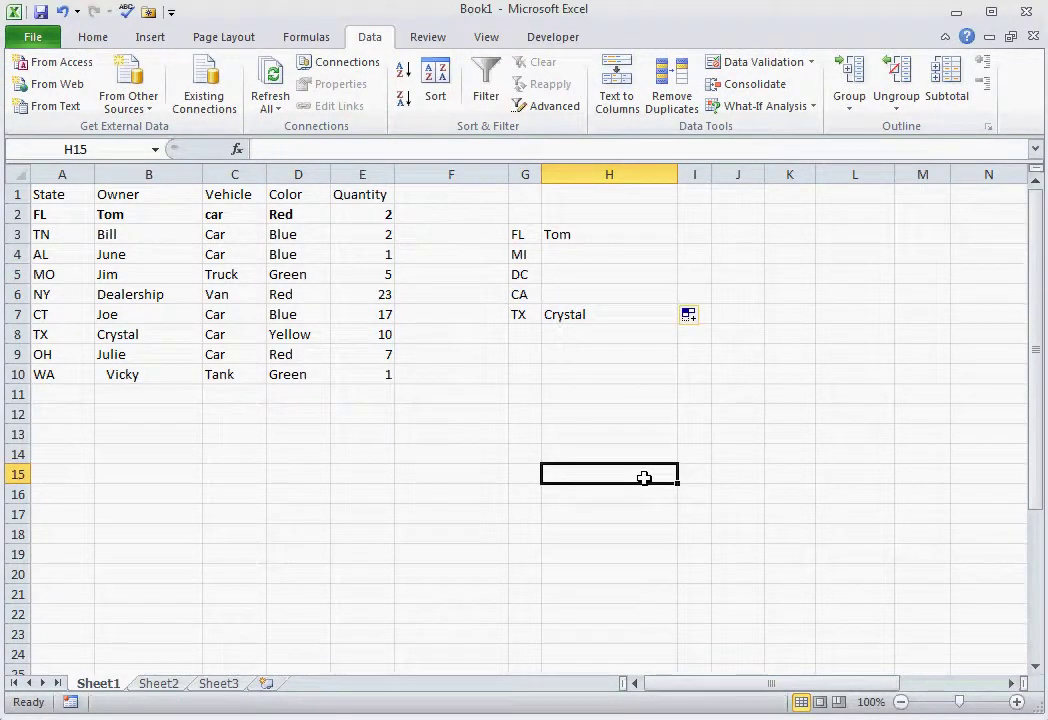
Clear column H and enter =VLOOKUP(G3,A:E,5,FALSE) in H3, returning FL's quantity 2
{"action": "left_click", "coordinate": [596, 167]}
{"action": "key", "text": "Delete"}
{"action": "left_click", "coordinate": [576, 238]}
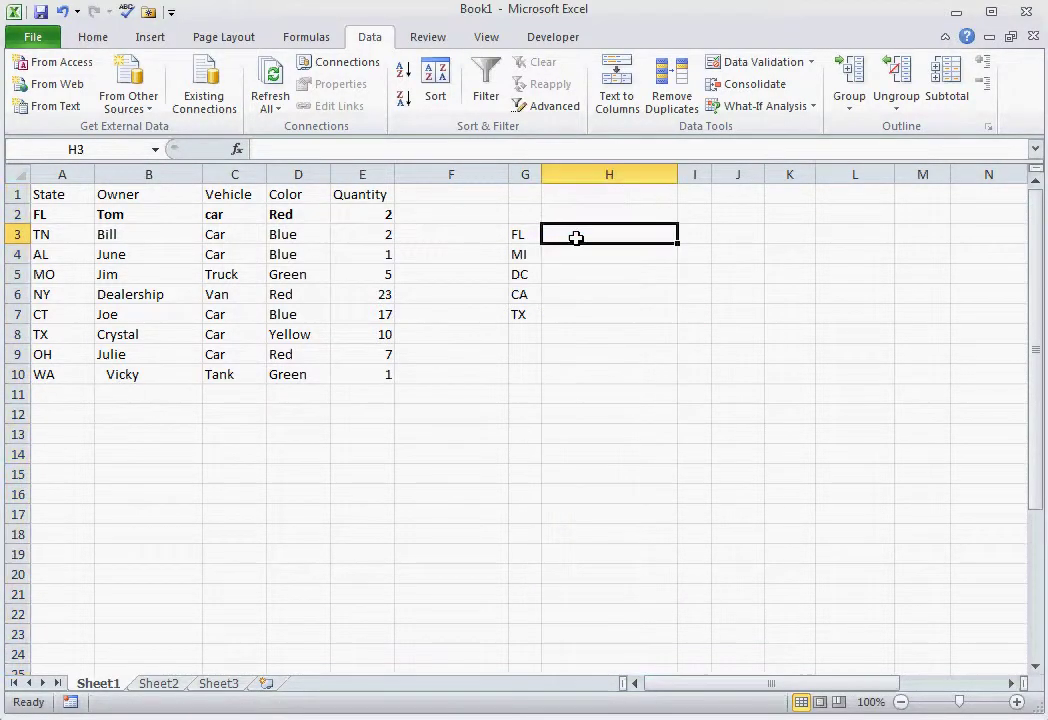
{"action": "type", "text": "=vlo"}
{"action": "key", "text": "Tab"}
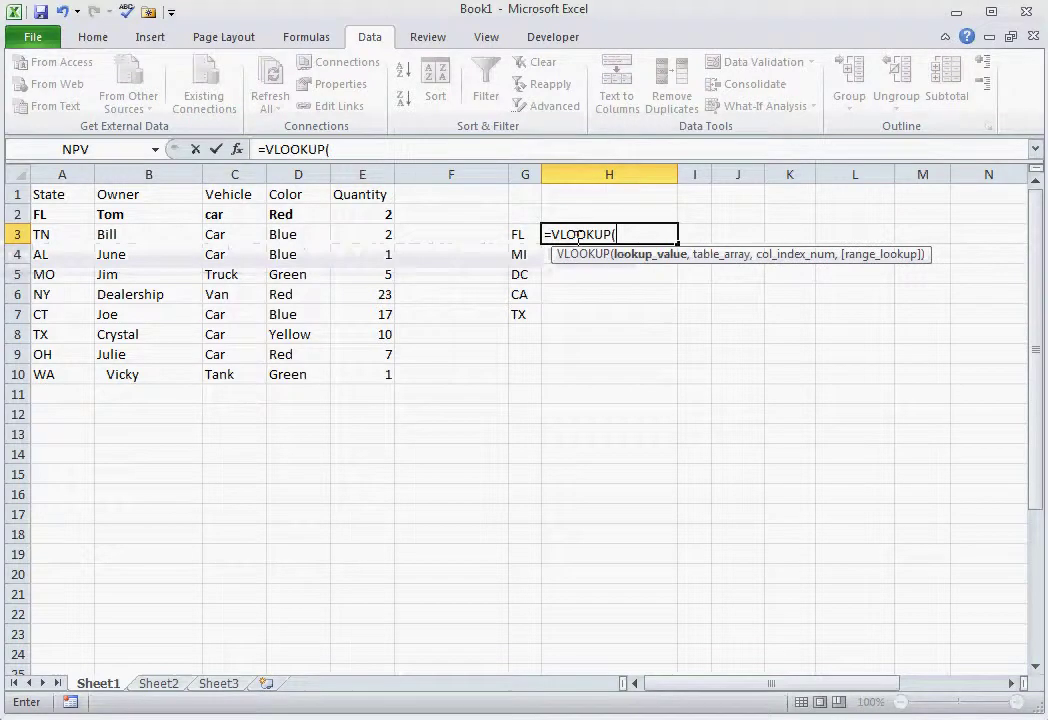
{"action": "key", "text": "Left"}
{"action": "type", "text": ","}
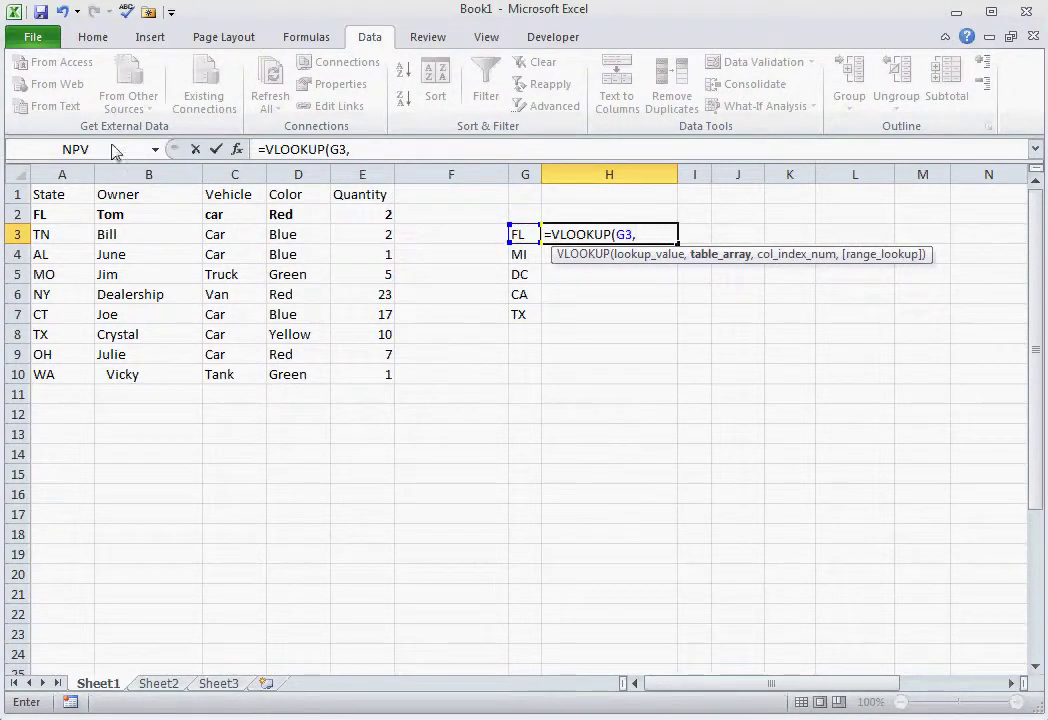
{"action": "left_click_drag", "start_coordinate": [47, 175], "coordinate": [344, 174]}
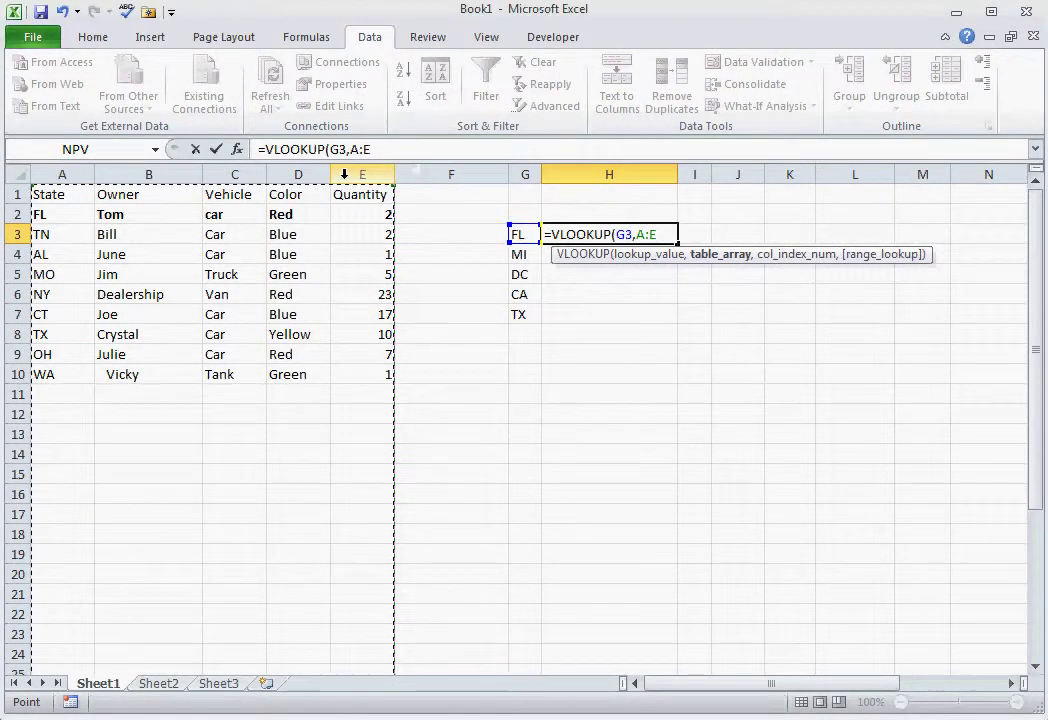
{"action": "type", "text": ",5,false)"}
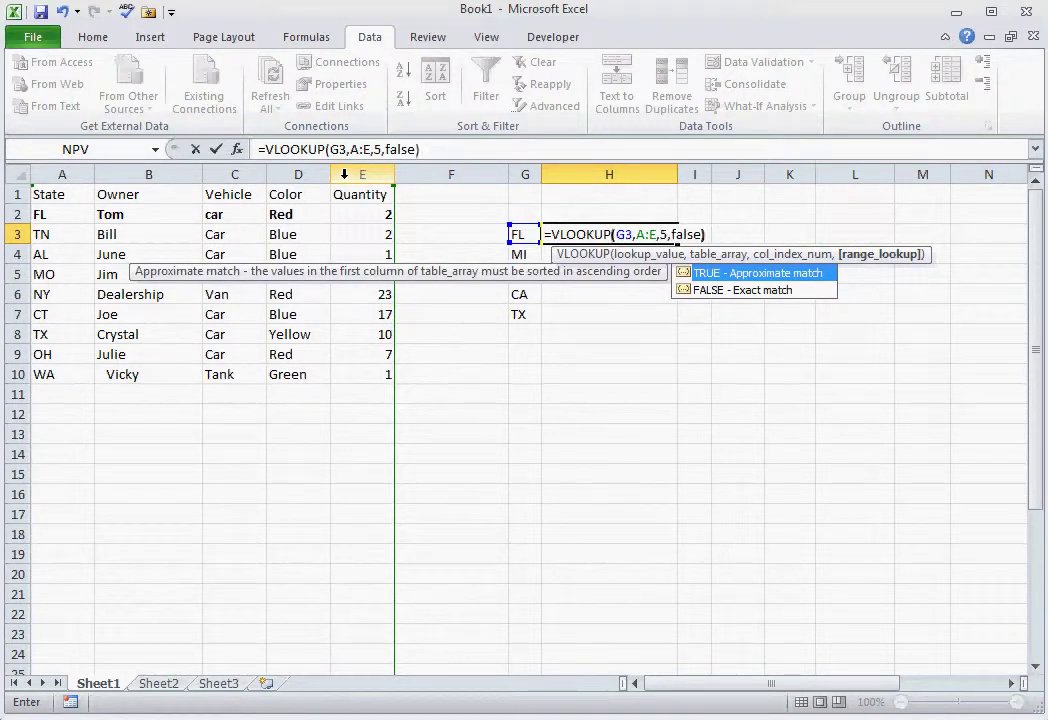
{"action": "key", "text": "Return"}
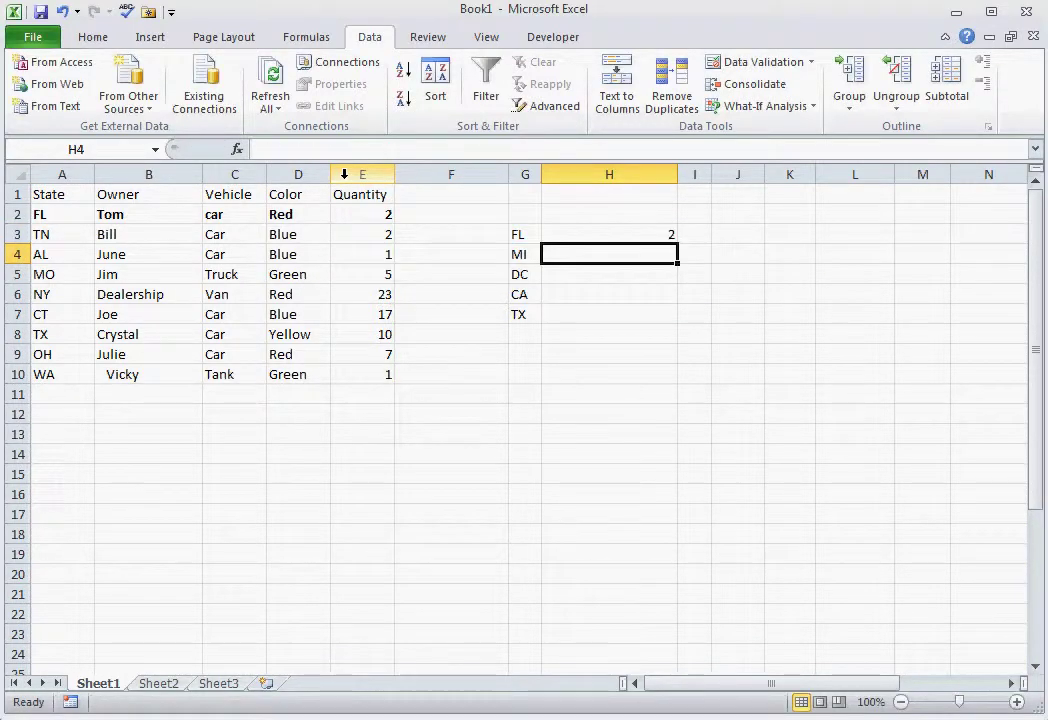
Fill the quantity lookup to H7 and total H3:H7 in H8 with =SUM, which shows #N/A
{"action": "left_click", "coordinate": [585, 237]}
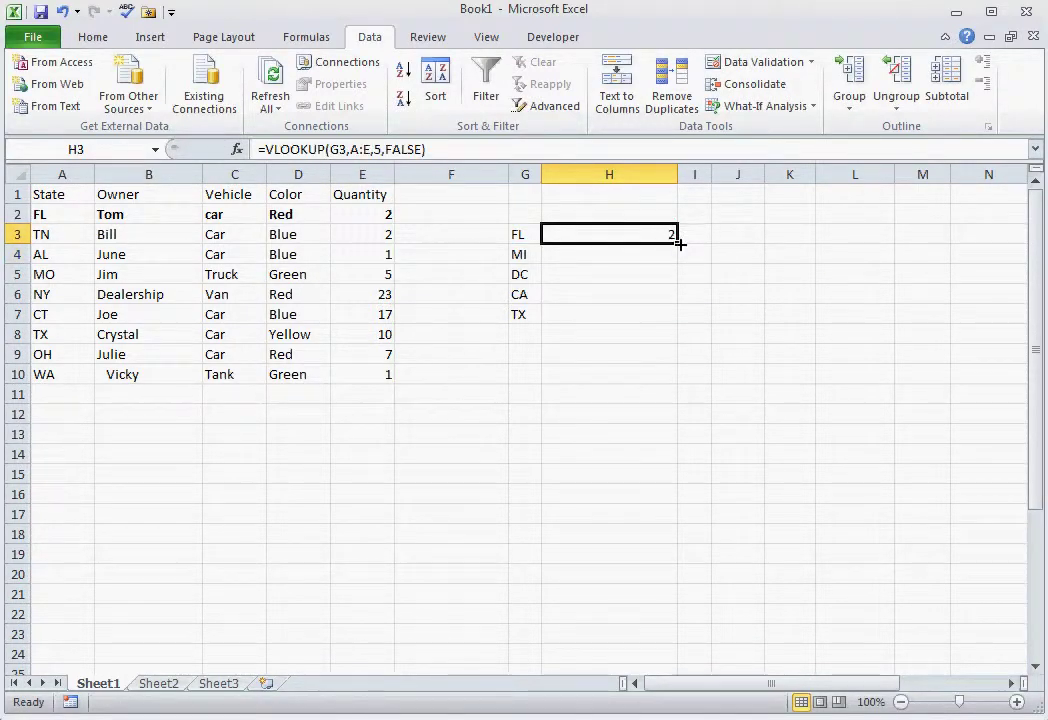
{"action": "left_click_drag", "start_coordinate": [677, 243], "coordinate": [683, 323]}
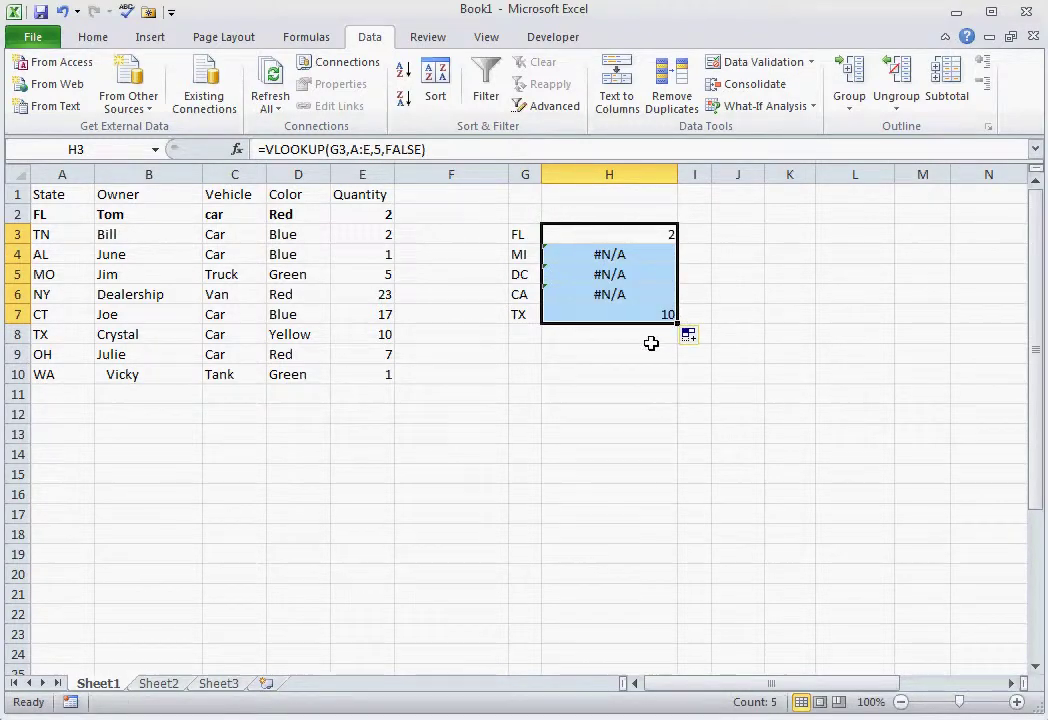
{"action": "left_click", "coordinate": [650, 340]}
{"action": "key", "text": "alt+="}
{"action": "key", "text": "Return"}
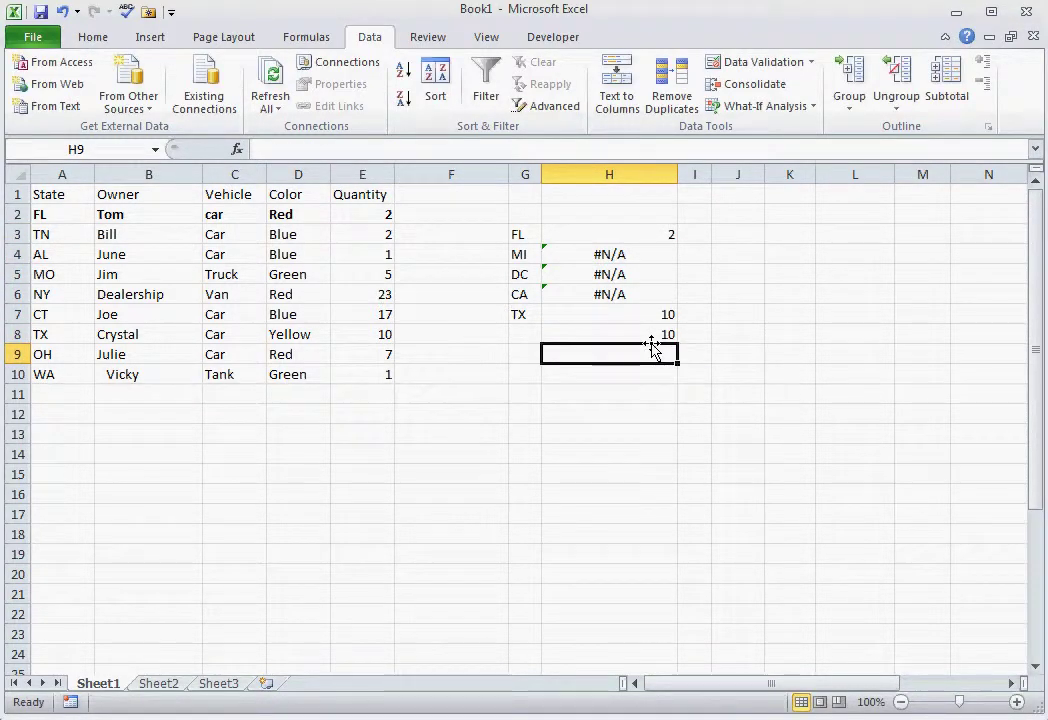
{"action": "left_click", "coordinate": [652, 336]}
{"action": "key", "text": "alt+="}
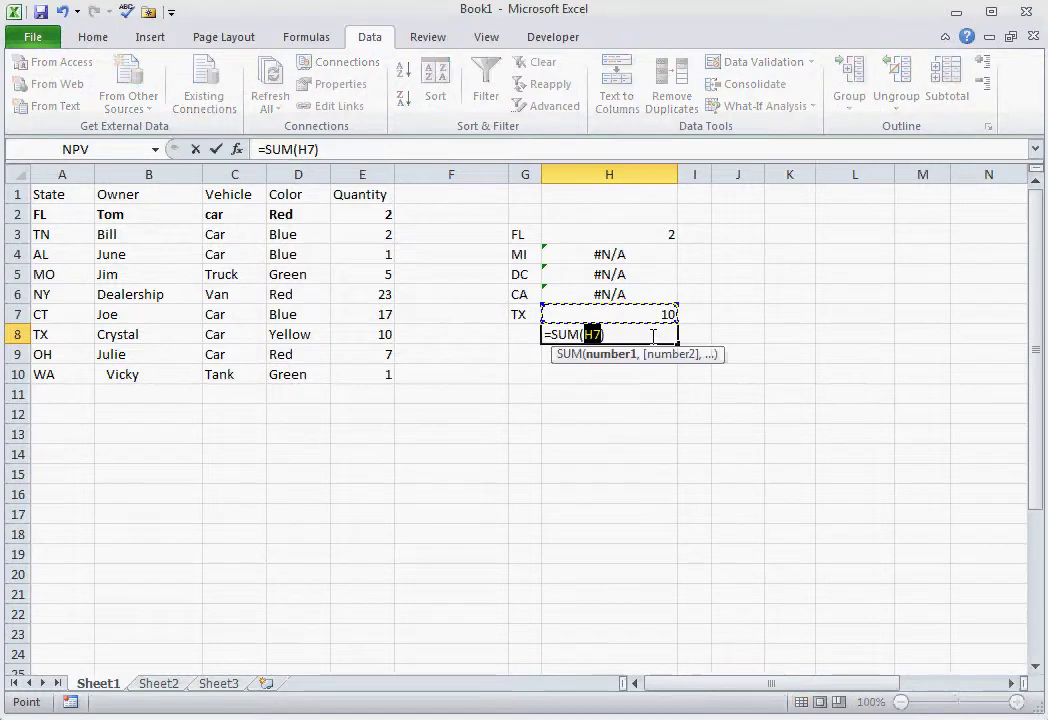
{"action": "key", "text": "shift+Up"}
{"action": "key", "text": "shift+Up"}
{"action": "key", "text": "shift+Up"}
{"action": "key", "text": "shift+Up"}
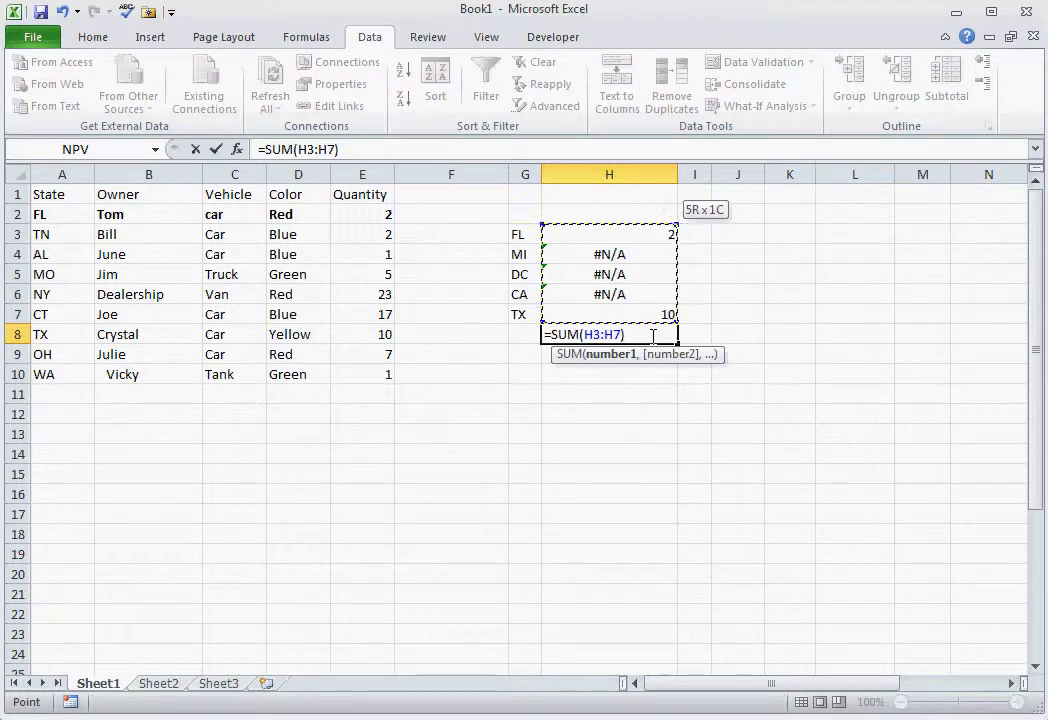
{"action": "key", "text": "Return"}
{"action": "left_click", "coordinate": [651, 335]}
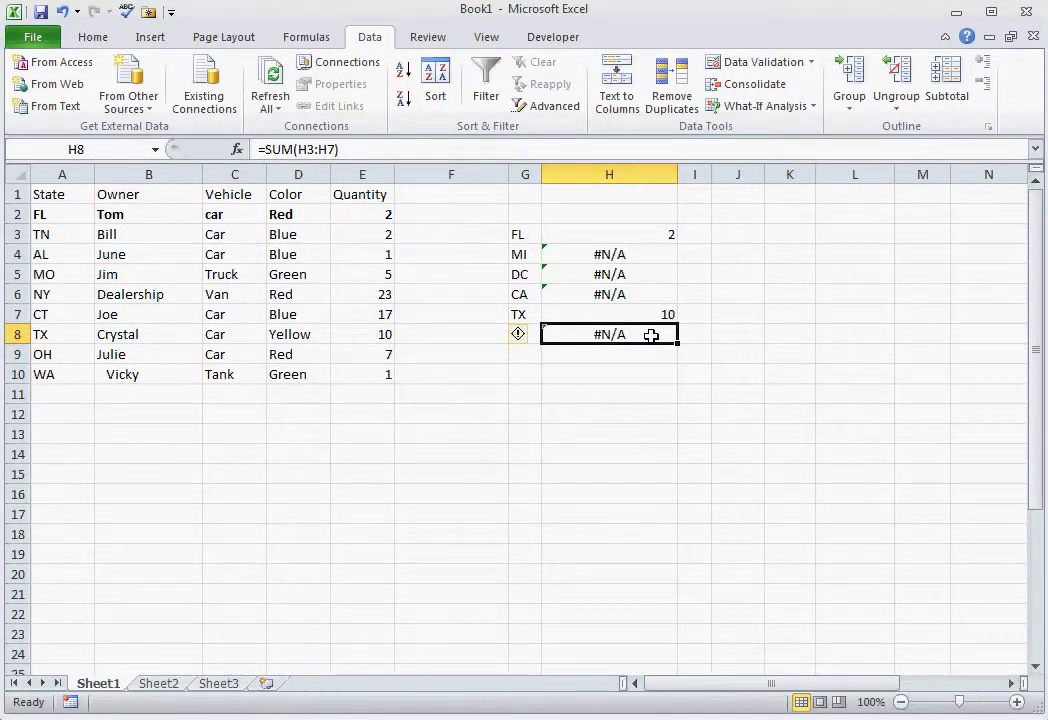
{"action": "left_click", "coordinate": [627, 234]}
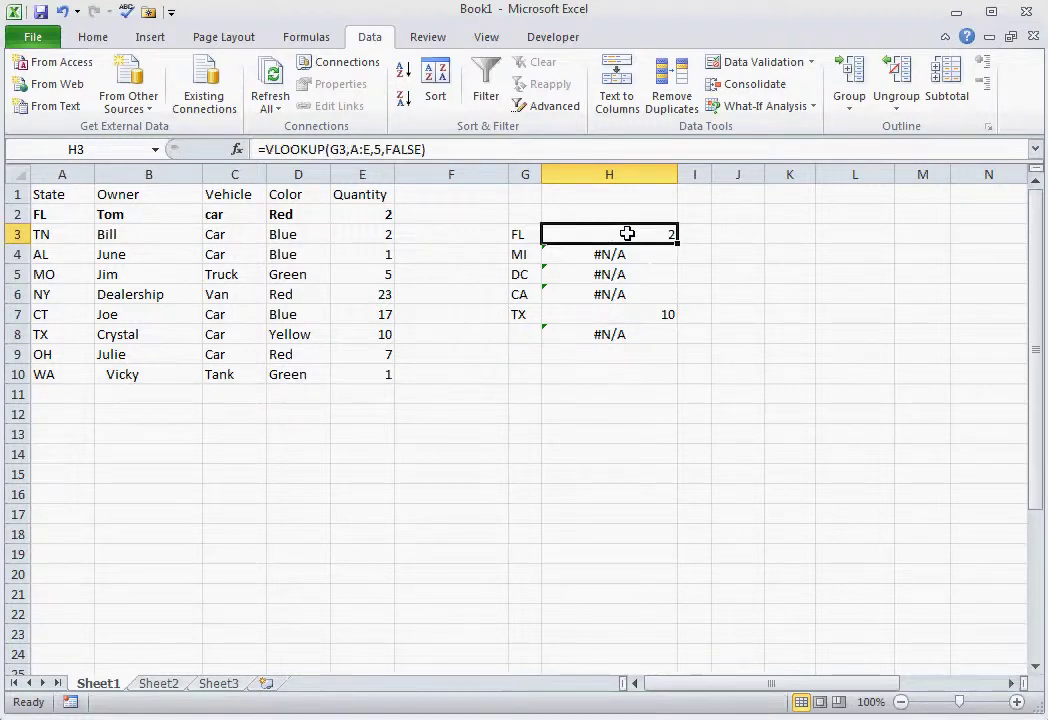
Change H3 to =IFERROR(VLOOKUP(G3,A:E,5,FALSE),0) and fill to H7, making H8 total 12
{"action": "left_click", "coordinate": [265, 150]}
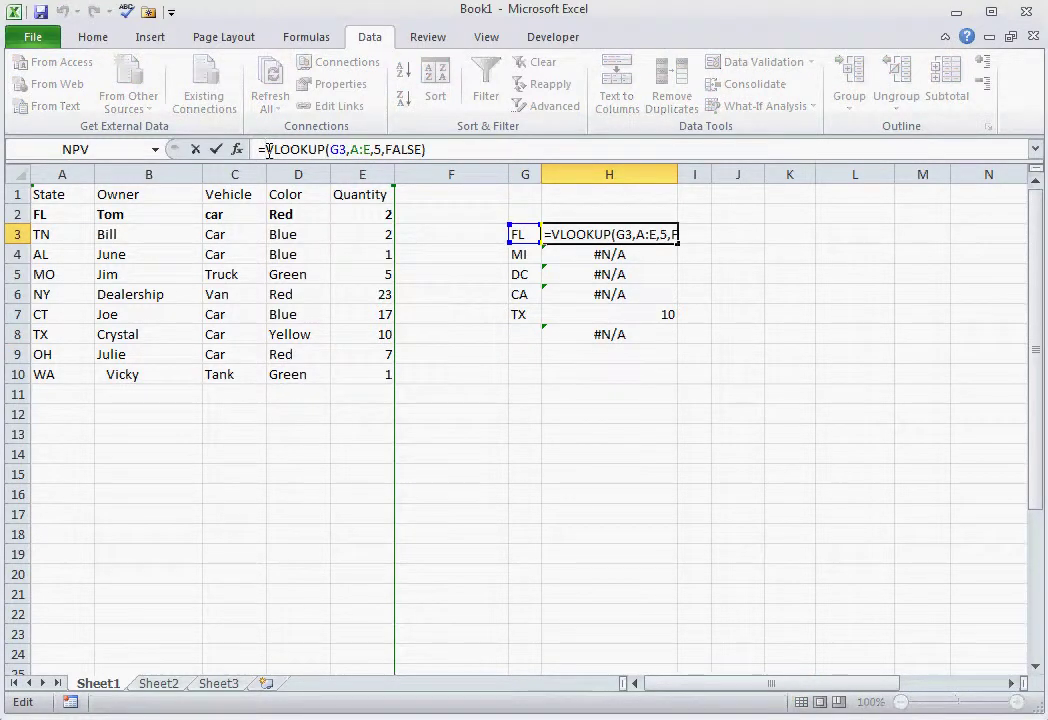
{"action": "type", "text": "ifer"}
{"action": "key", "text": "Tab"}
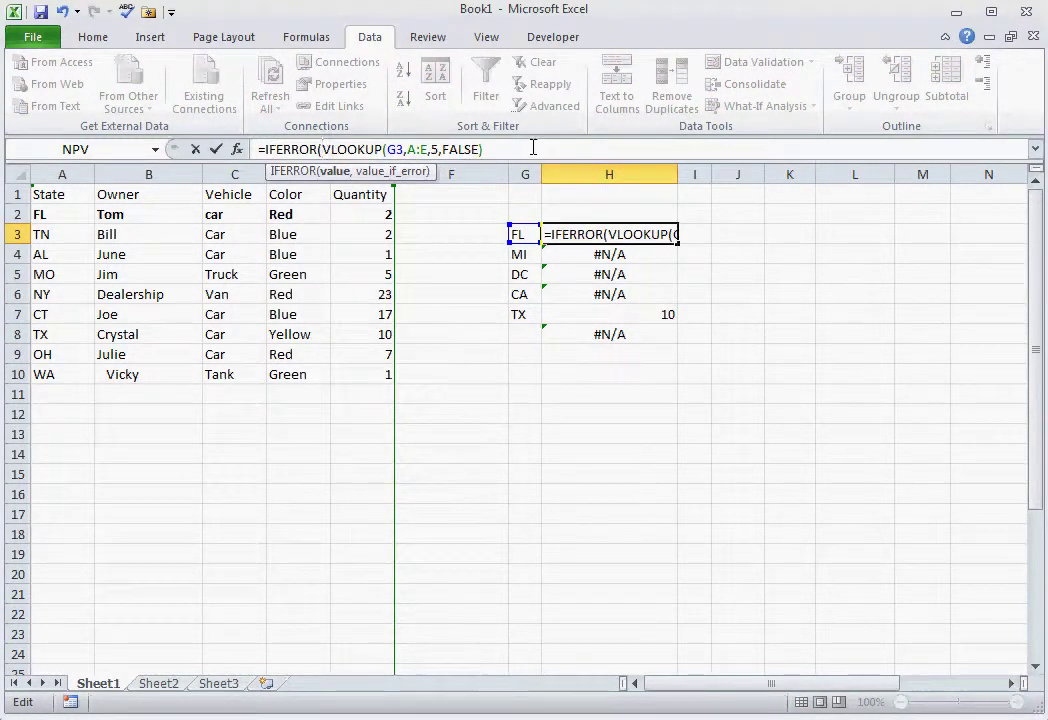
{"action": "left_click", "coordinate": [533, 148]}
{"action": "type", "text": ","}
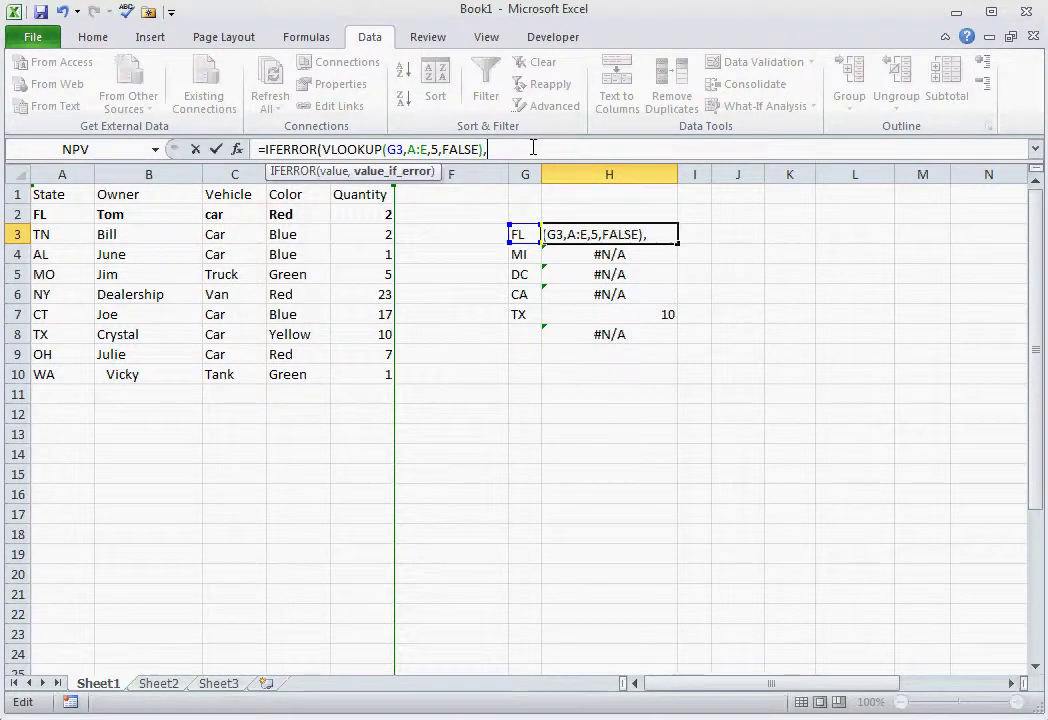
{"action": "type", "text": "0)"}
{"action": "key", "text": "Return"}
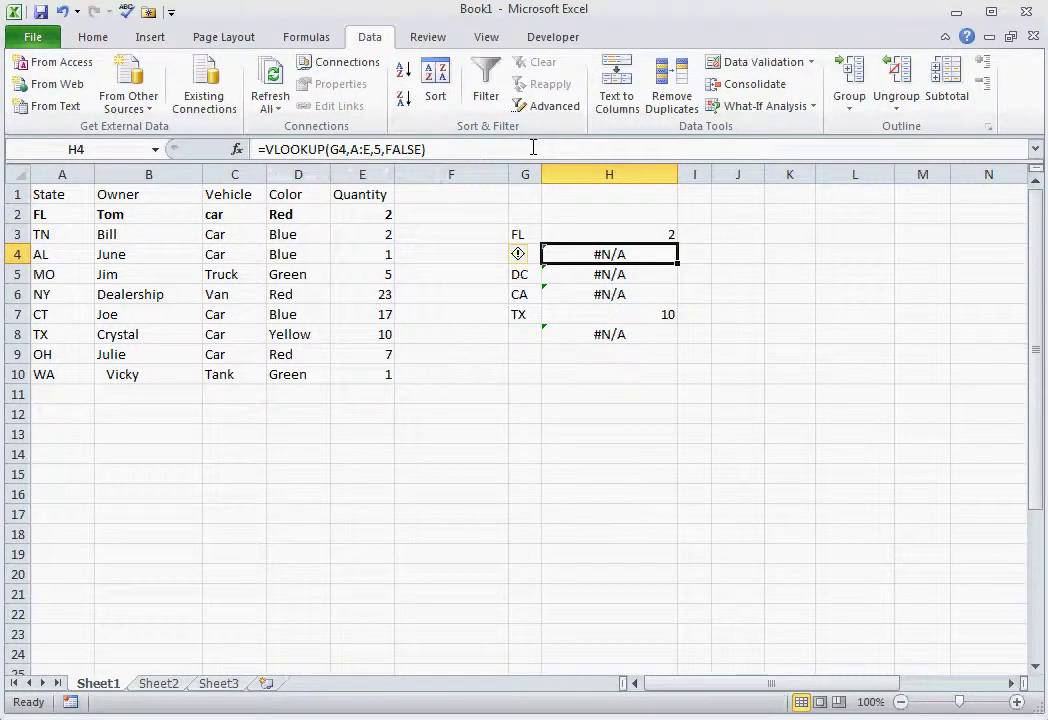
{"action": "left_click", "coordinate": [617, 232]}
{"action": "left_click_drag", "start_coordinate": [678, 243], "coordinate": [678, 320]}
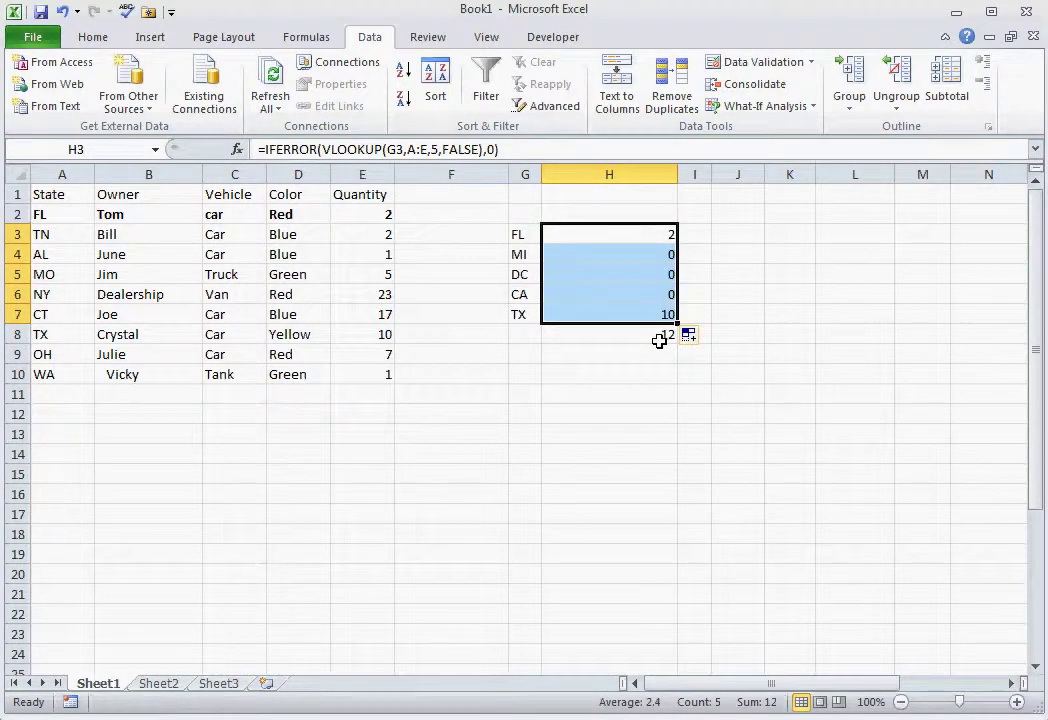
{"action": "left_click", "coordinate": [659, 341]}
{"action": "left_click", "coordinate": [693, 421]}
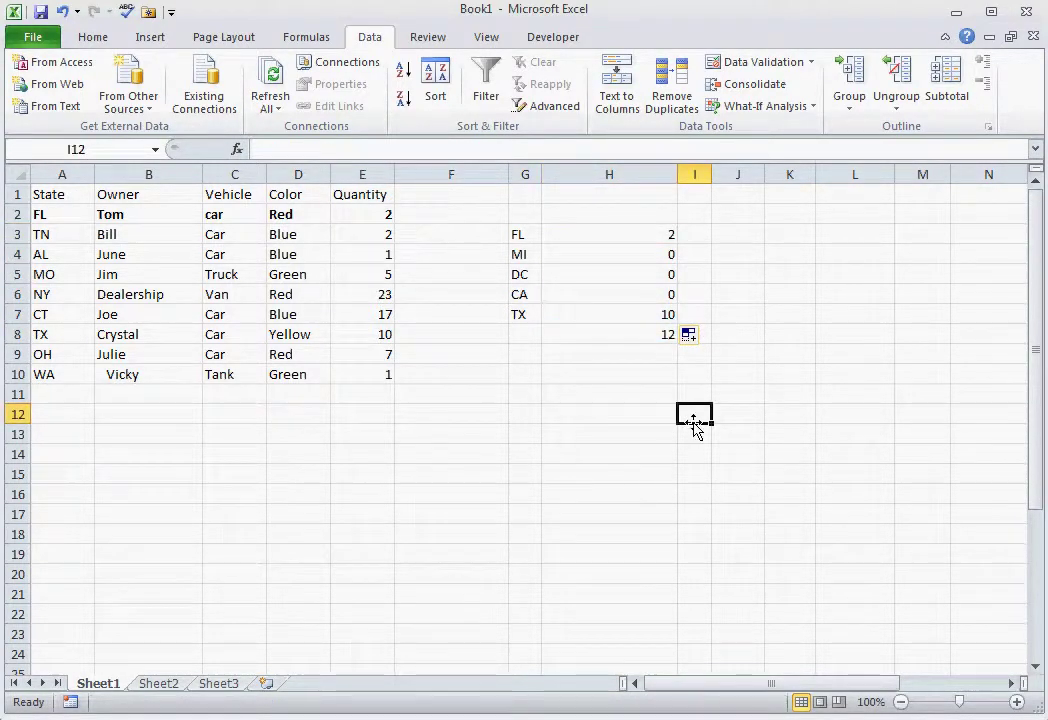